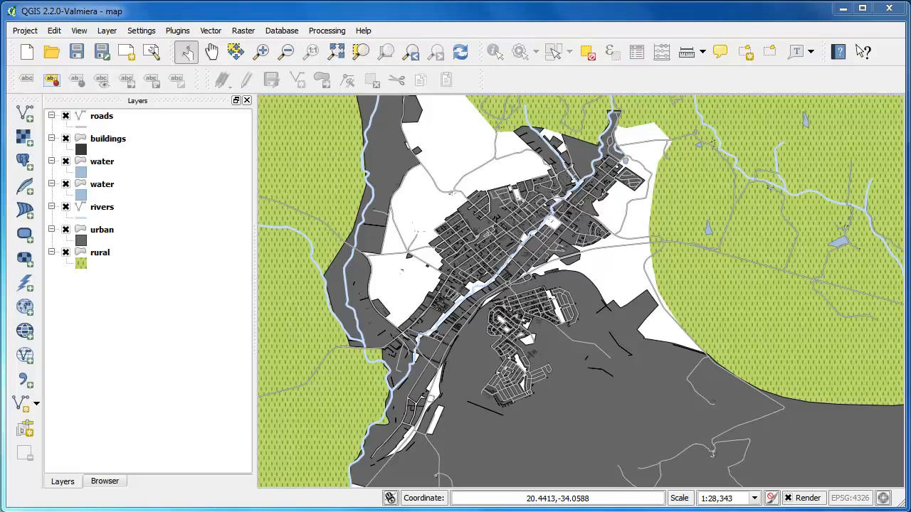
# Add places.shp from the exercise_data epsg4326 folder as a vector layer
pyautogui.click(25, 113)
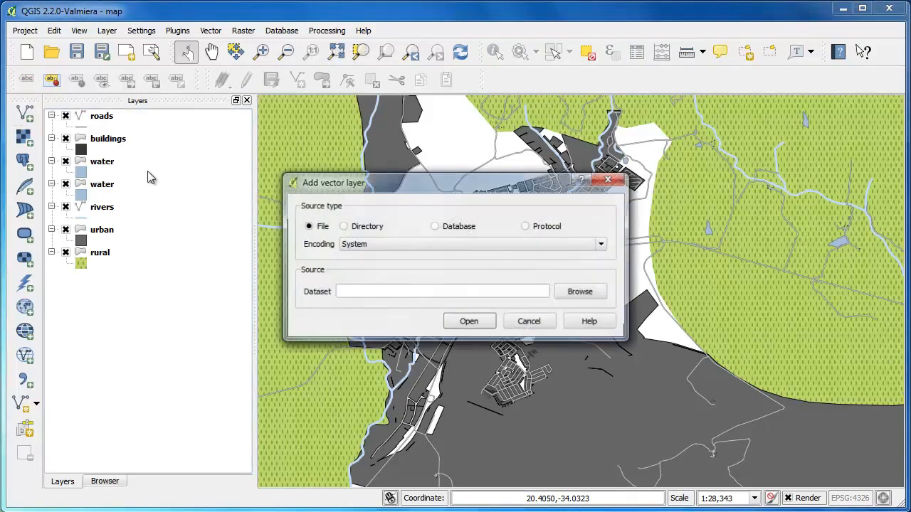
pyautogui.click(580, 292)
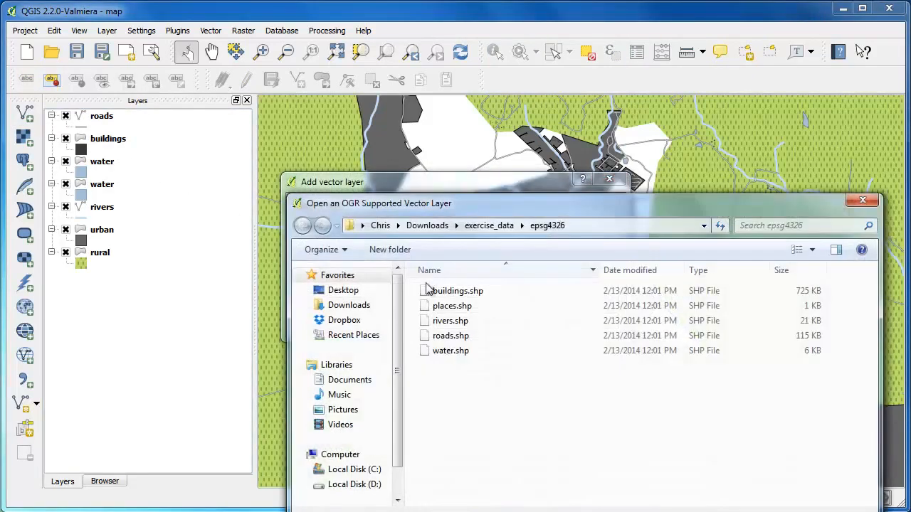
pyautogui.click(463, 307)
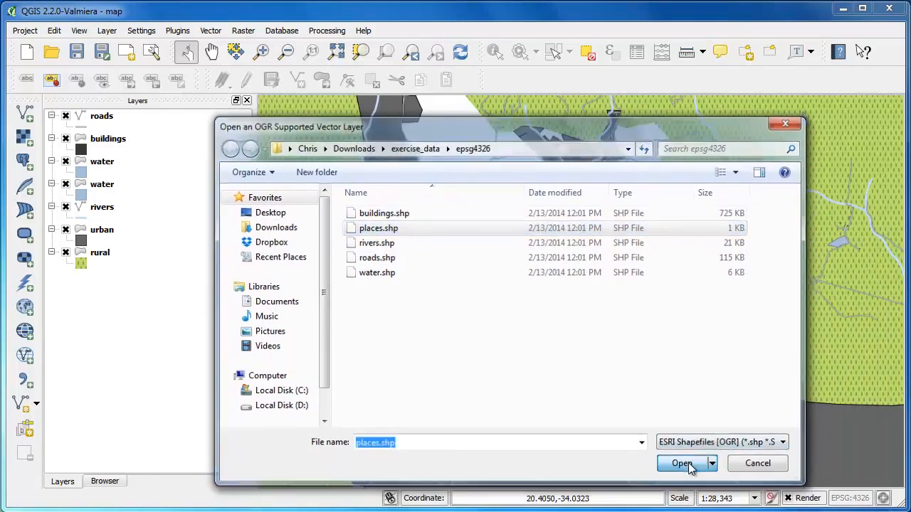
pyautogui.click(682, 464)
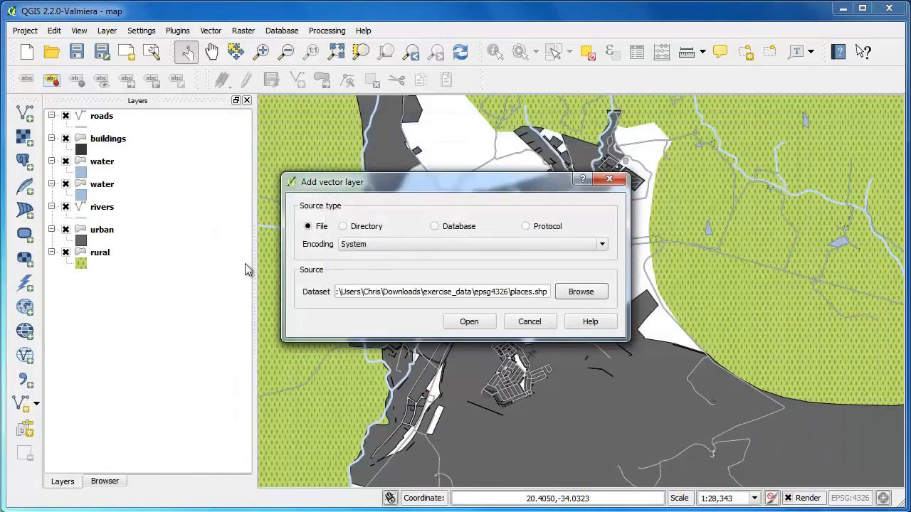
pyautogui.click(468, 322)
# Open the attribute table of the places layer and examine its columns for a field suitable for labels
pyautogui.rightClick(109, 119)
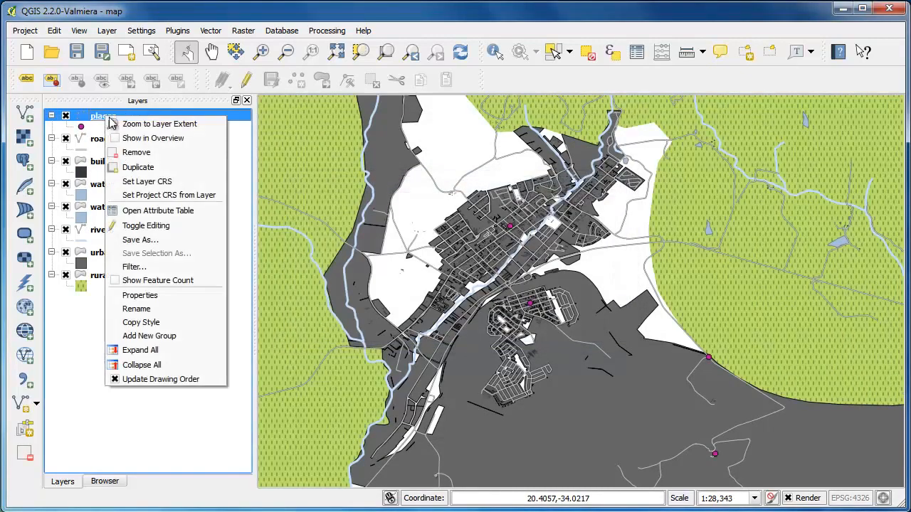
pyautogui.click(163, 211)
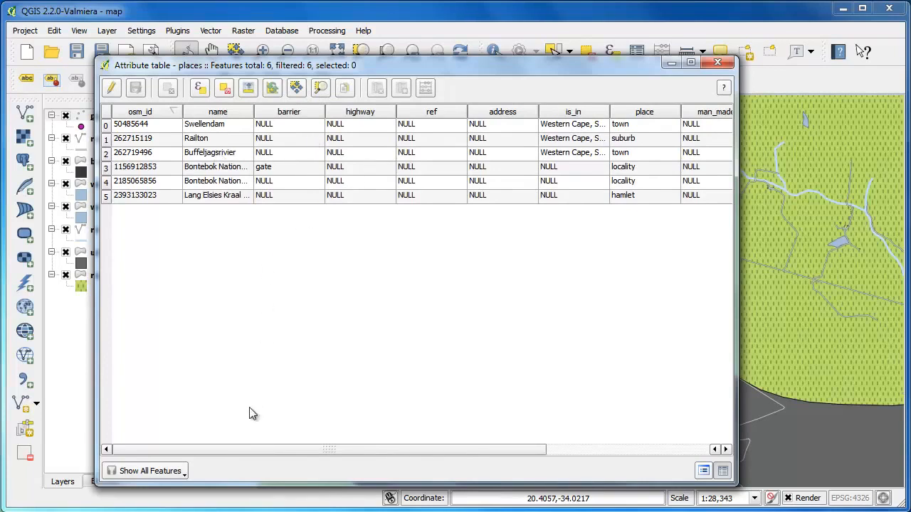
pyautogui.moveTo(235, 451); pyautogui.dragTo(258, 456)
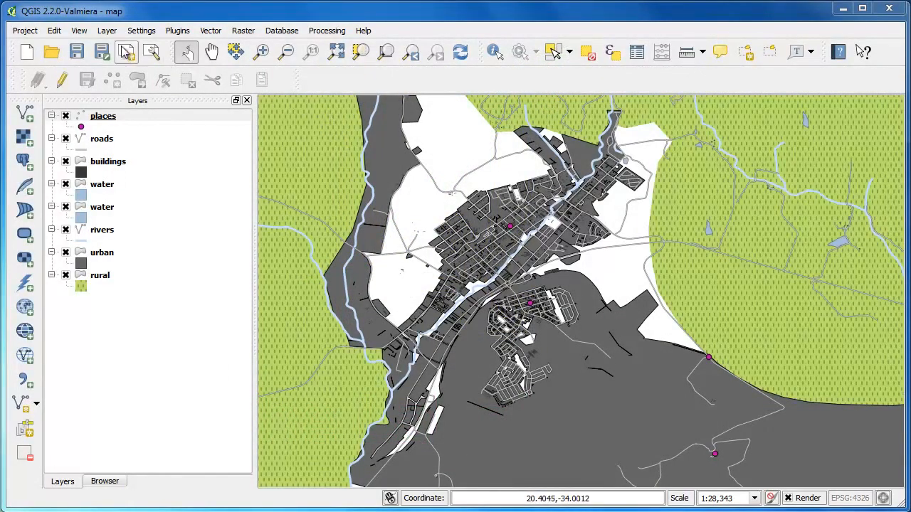
# Make the Label toolbar visible
pyautogui.click(79, 30)
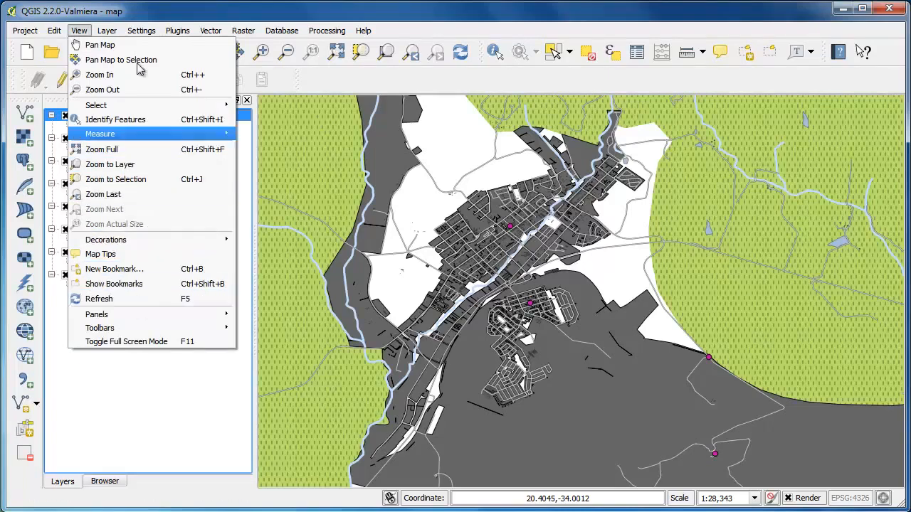
pyautogui.moveTo(155, 328)
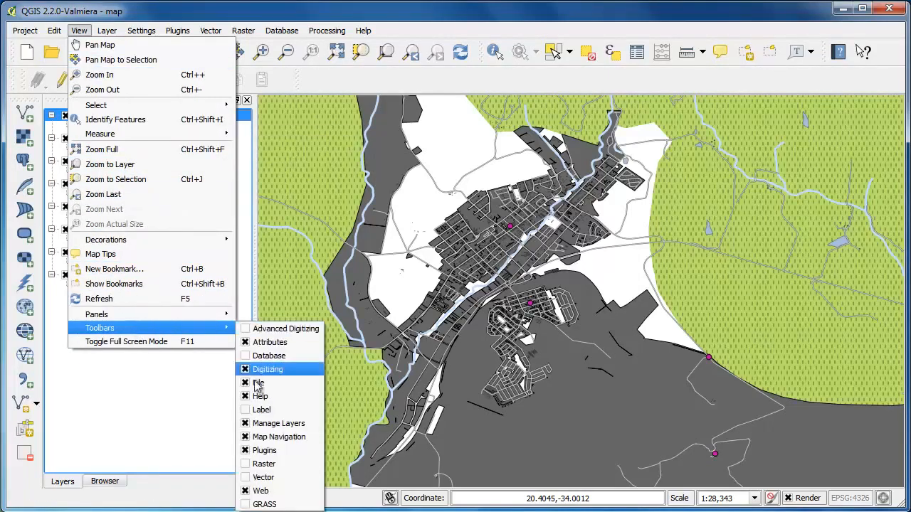
pyautogui.click(261, 410)
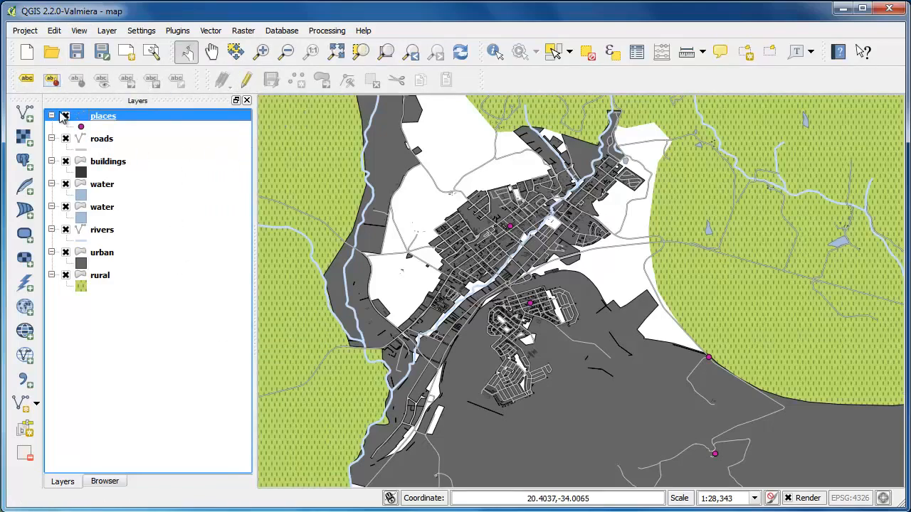
# Enable labels for the places layer using the name field and apply the labeling settings
pyautogui.click(28, 83)
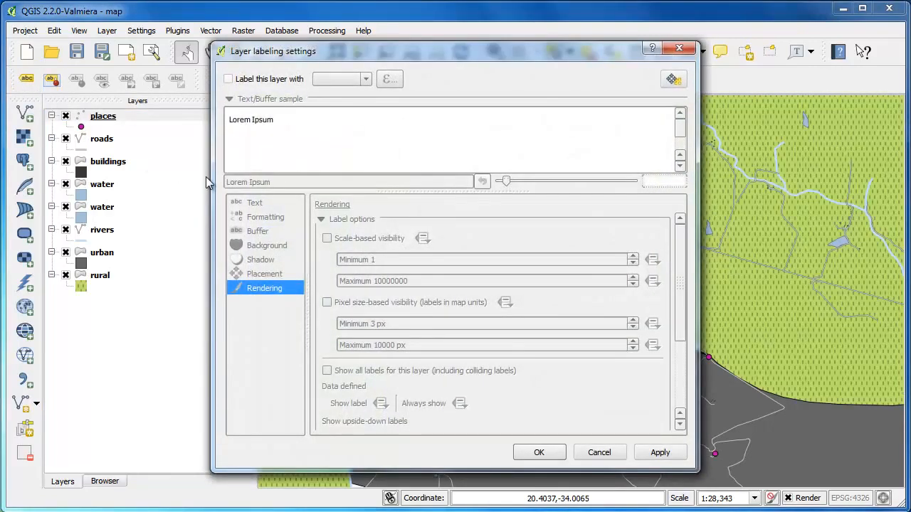
pyautogui.click(226, 80)
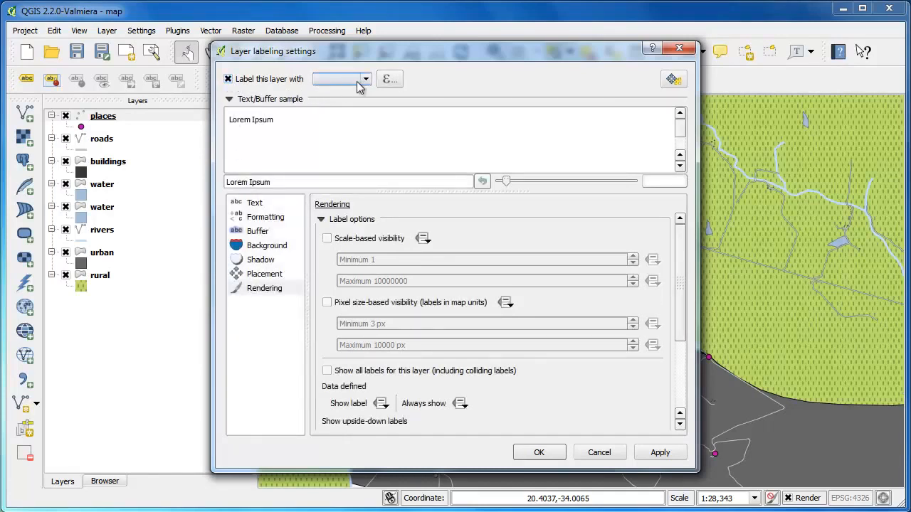
pyautogui.click(361, 80)
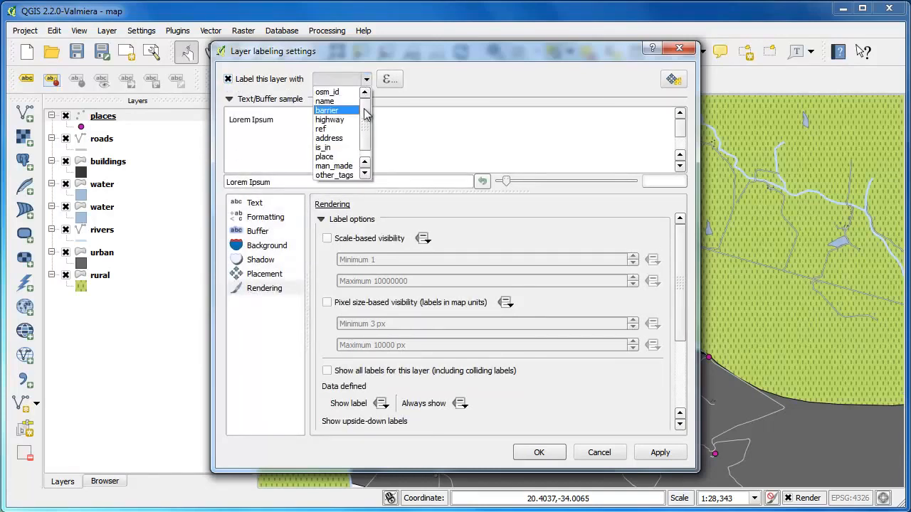
pyautogui.moveTo(366, 109); pyautogui.dragTo(359, 91)
pyautogui.click(338, 100)
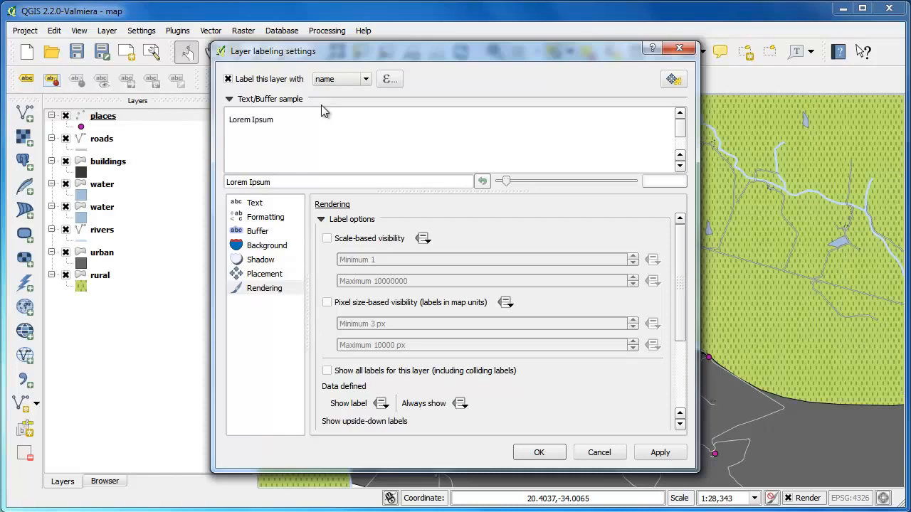
pyautogui.click(538, 452)
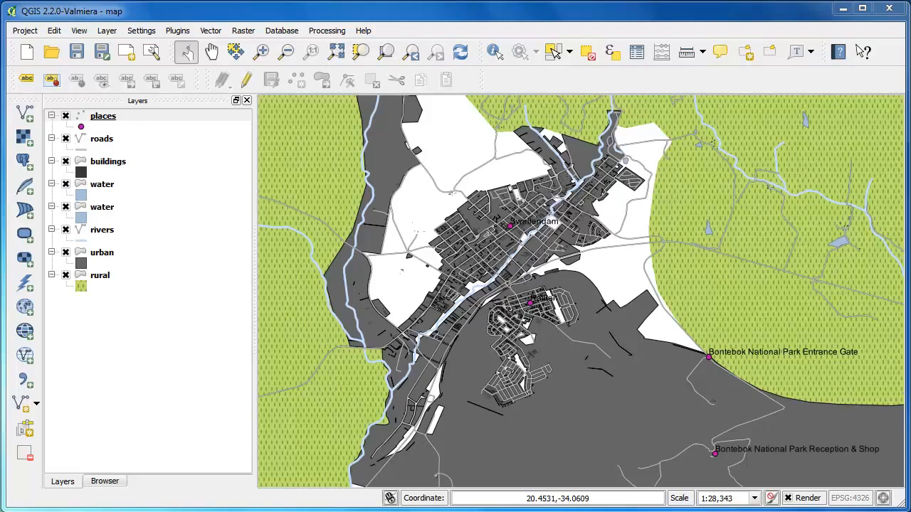
pyautogui.rightClick(105, 120)
pyautogui.click(164, 297)
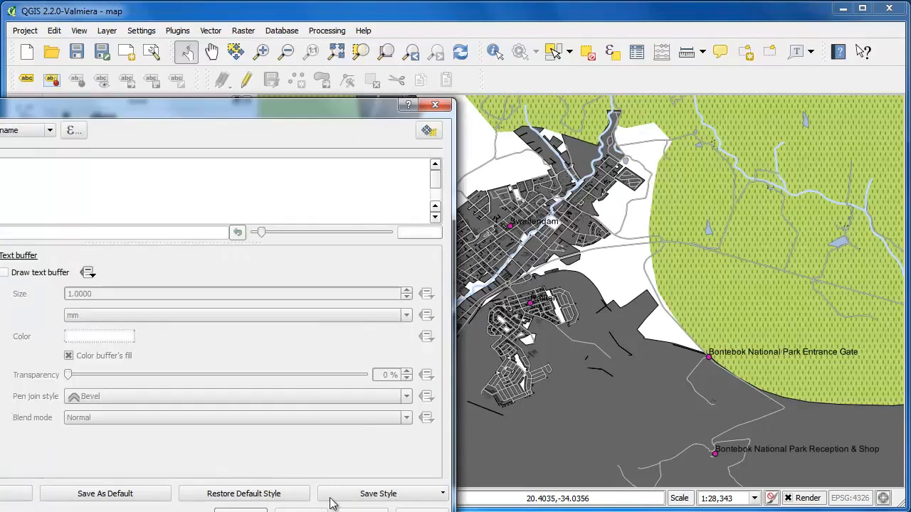
pyautogui.click(301, 510)
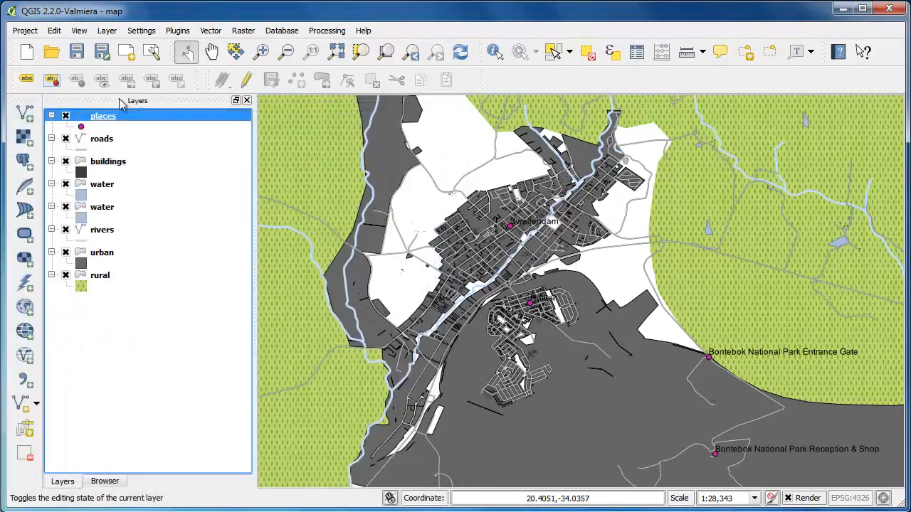
# Increase the font size of the places labels and enable a 1 mm white text buffer around them
pyautogui.click(26, 80)
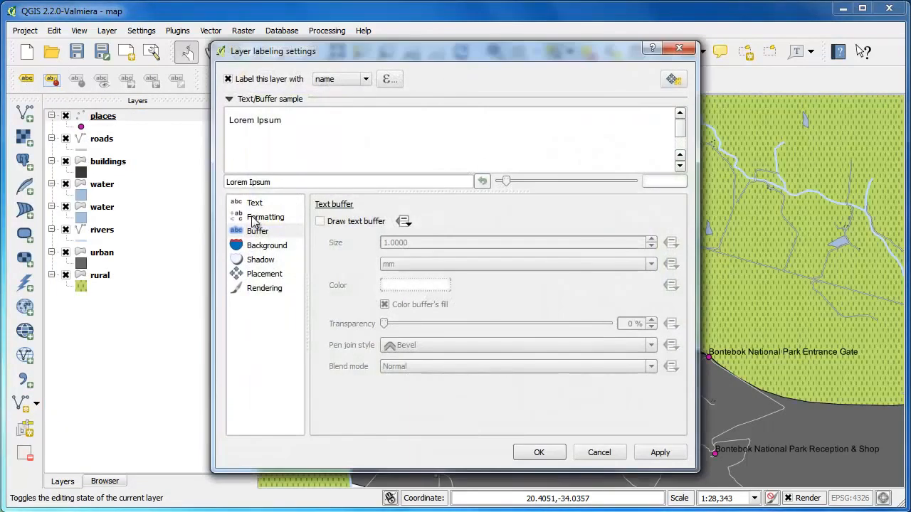
pyautogui.click(255, 205)
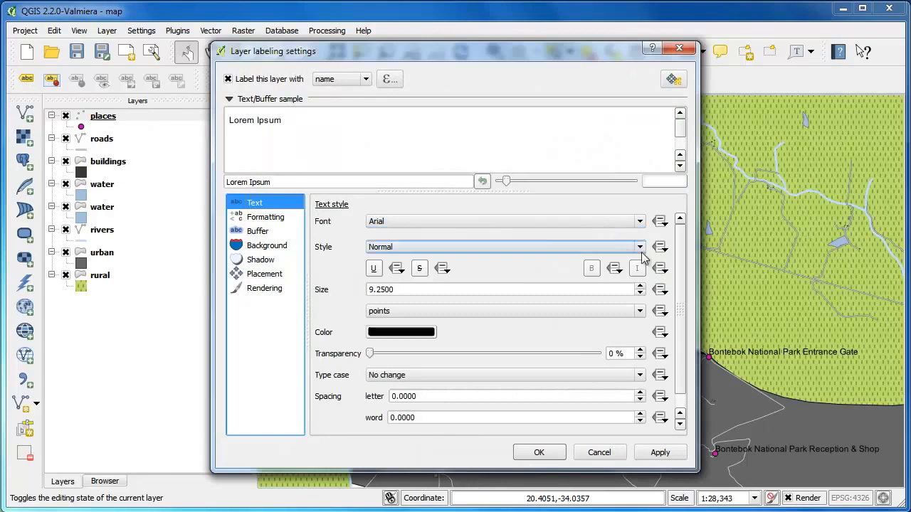
pyautogui.doubleClick(639, 288)
pyautogui.click(258, 234)
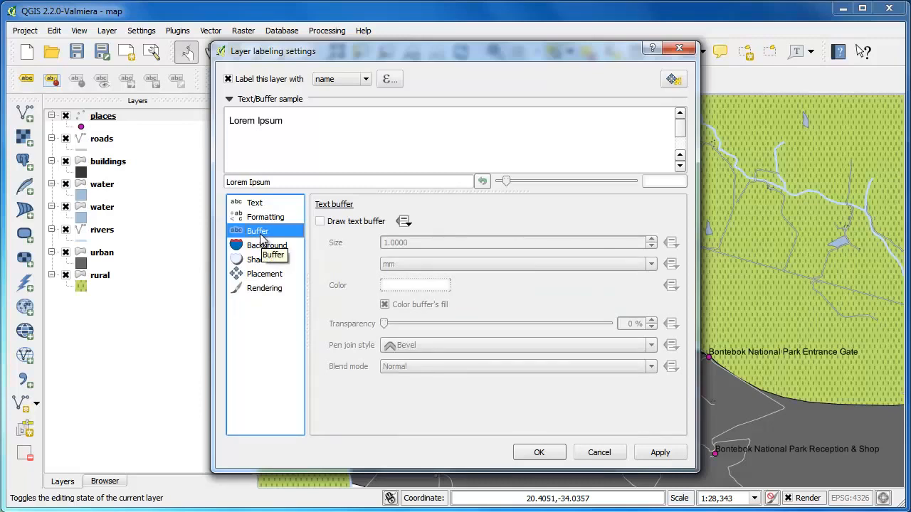
pyautogui.click(320, 221)
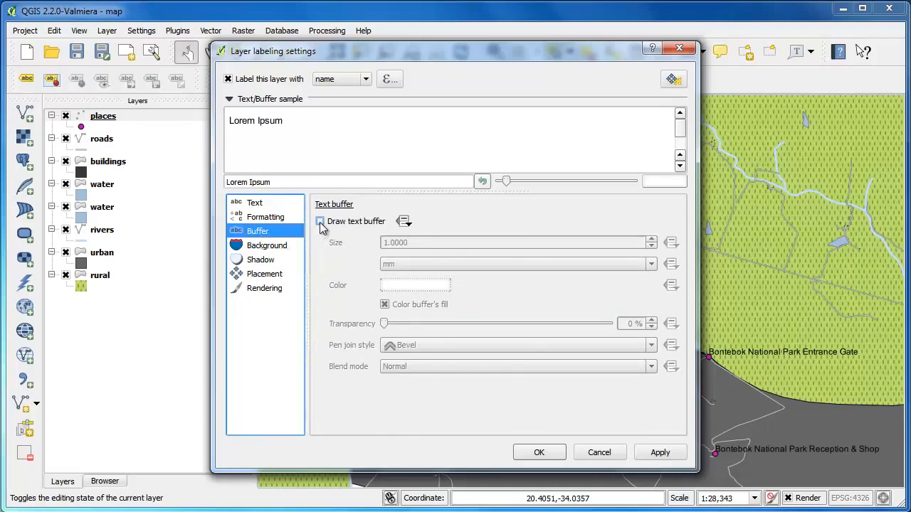
pyautogui.click(540, 454)
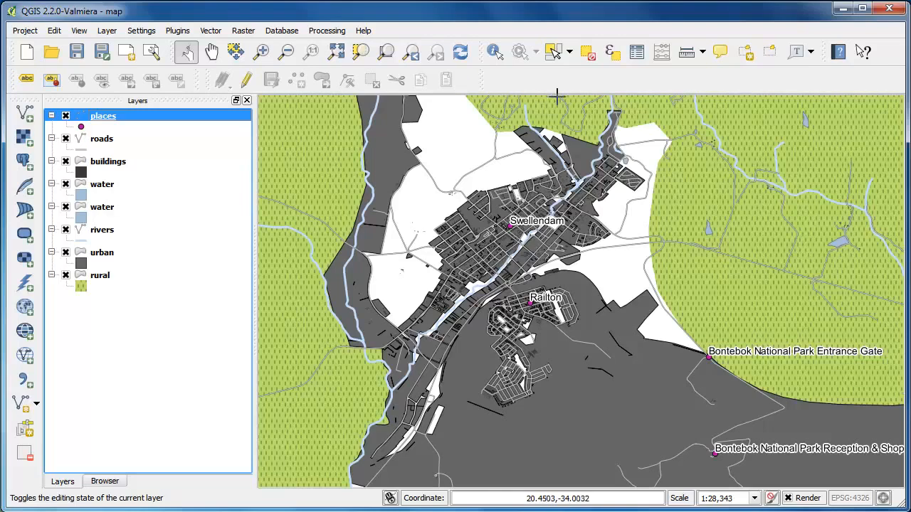
# Set the places label placement distance around the point to 2 mm and apply it
pyautogui.click(22, 82)
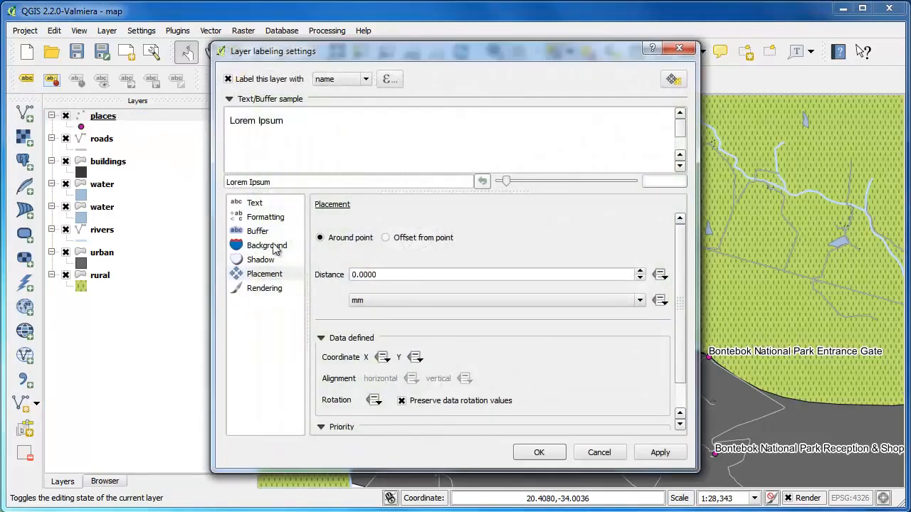
pyautogui.click(262, 276)
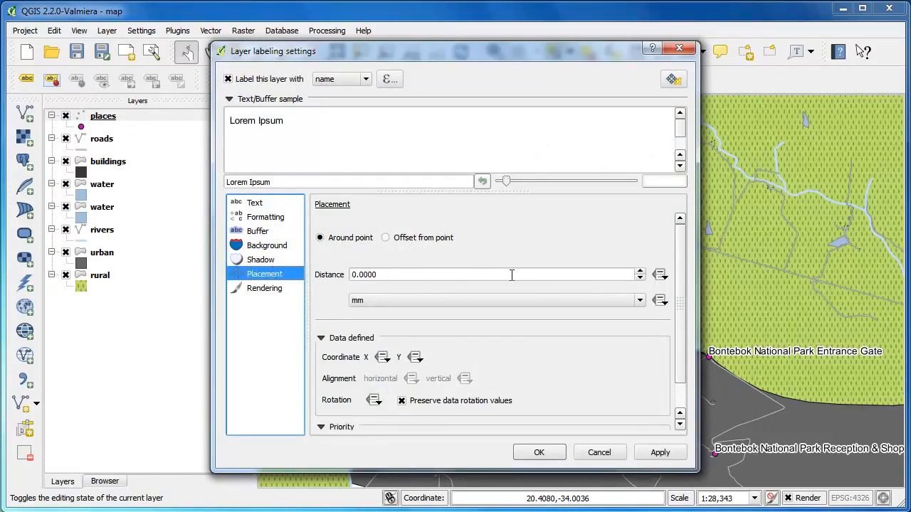
pyautogui.click(639, 271)
pyautogui.click(639, 271)
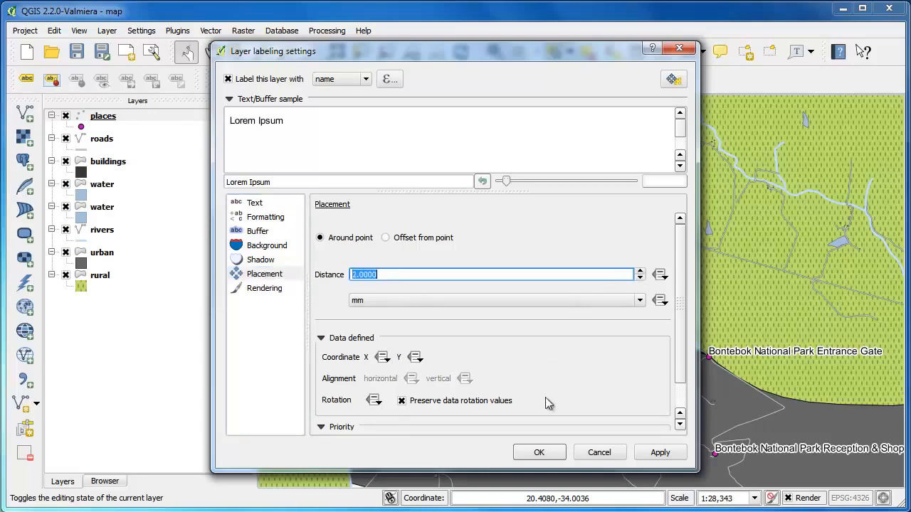
pyautogui.click(542, 449)
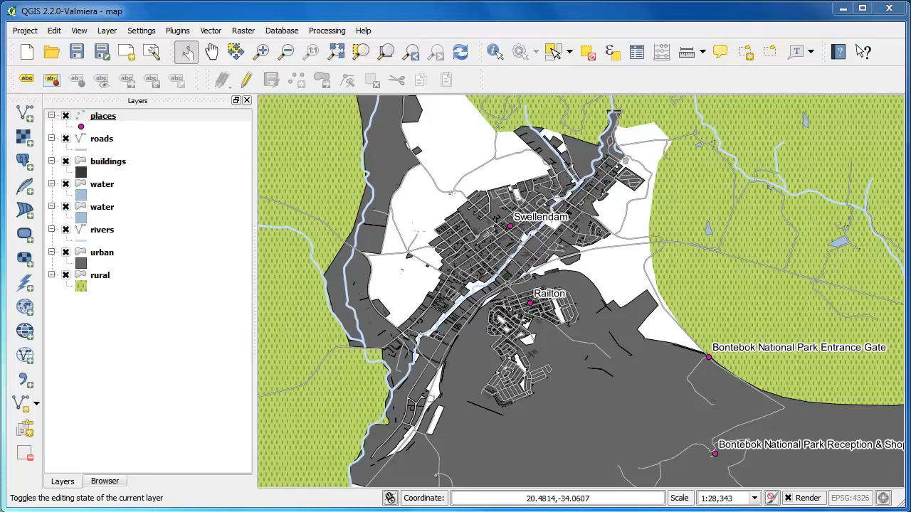
# Change the places label placement to Offset from point with the centre quadrant and apply it
pyautogui.click(25, 83)
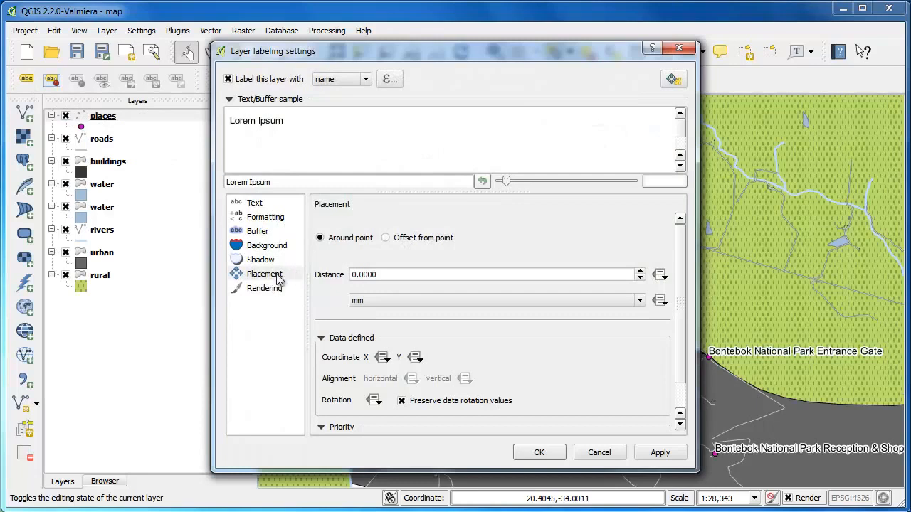
pyautogui.click(255, 275)
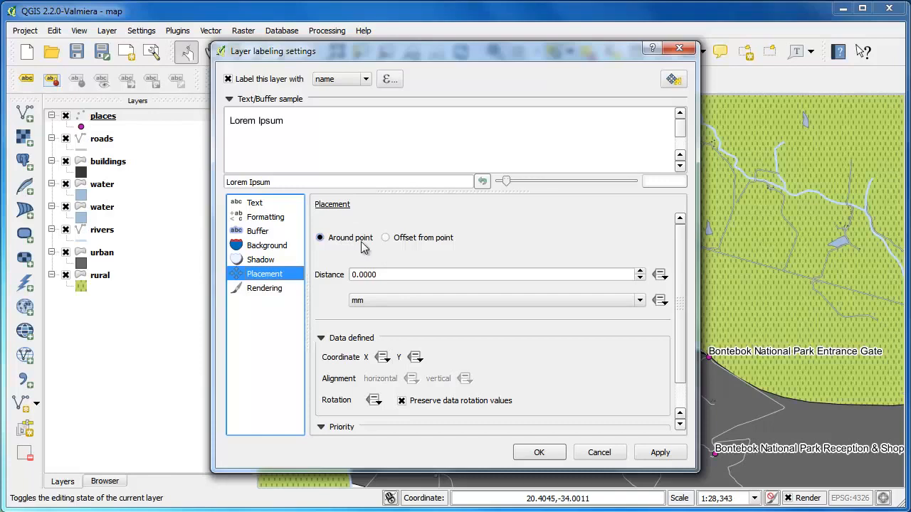
pyautogui.click(385, 238)
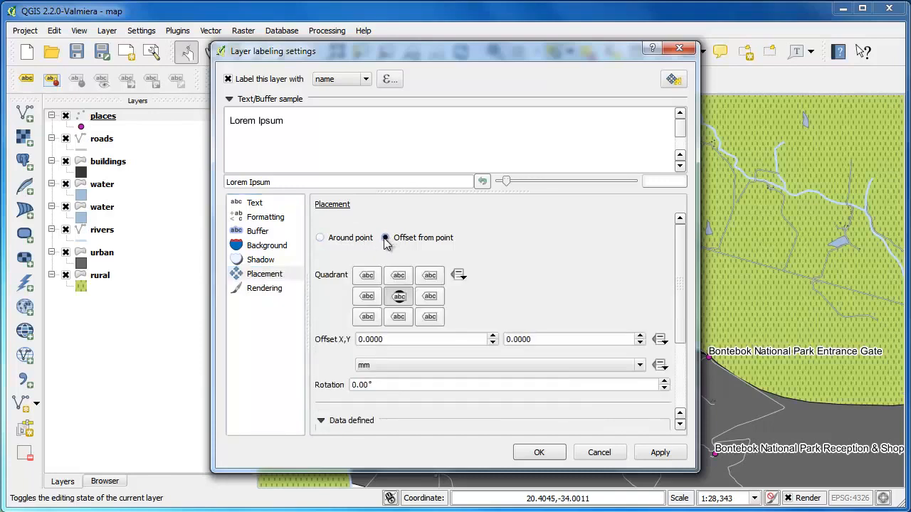
pyautogui.click(541, 454)
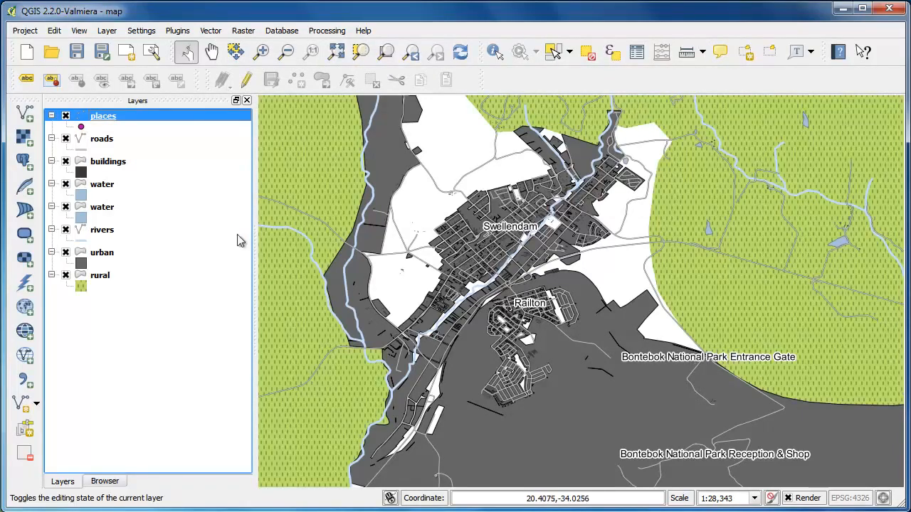
# Reduce the size of the places layer's point marker in its style properties
pyautogui.rightClick(94, 118)
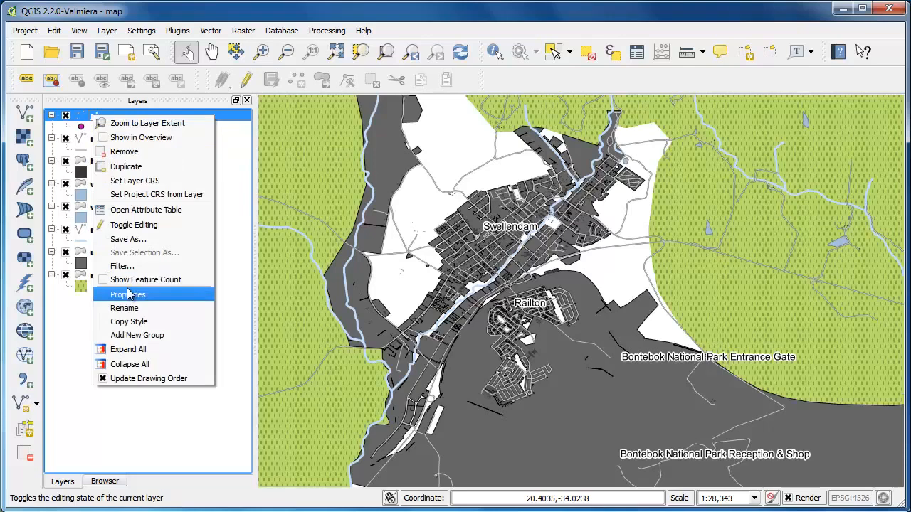
pyautogui.click(129, 295)
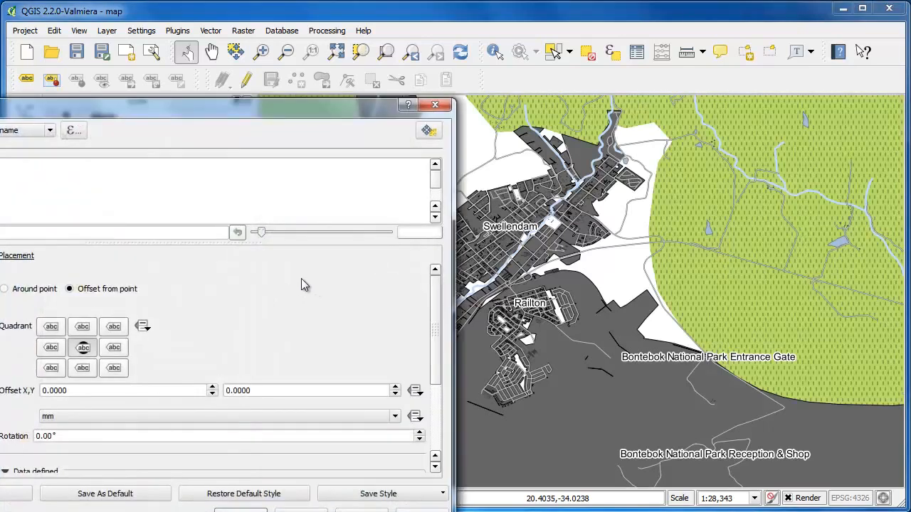
pyautogui.click(0, 150)
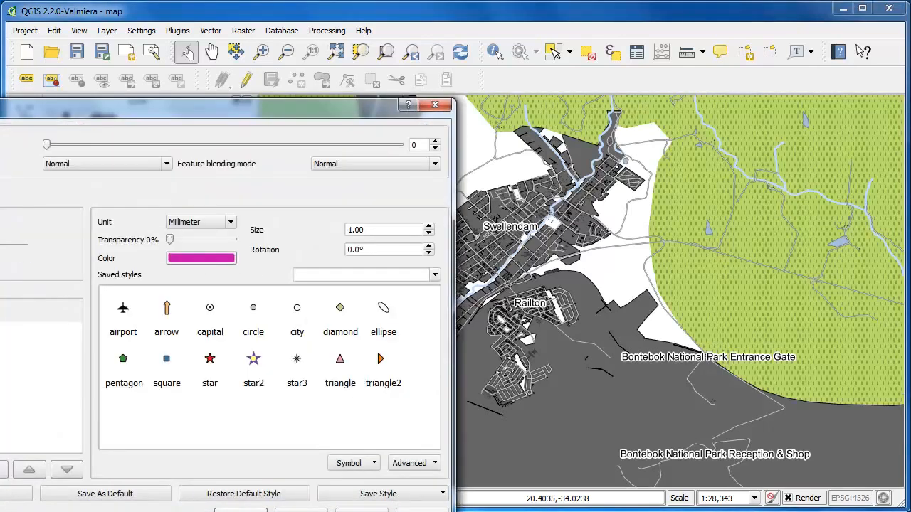
pyautogui.click(429, 235)
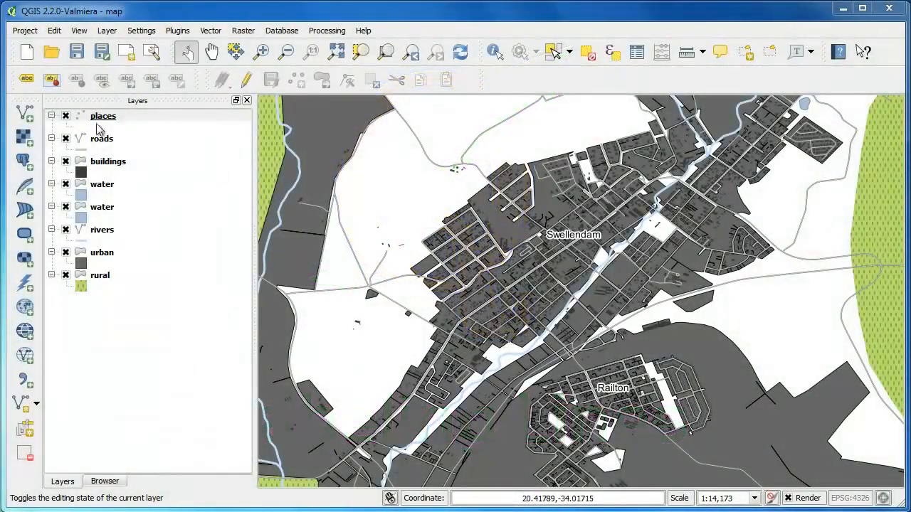
# Hide the places layer on the map
pyautogui.click(65, 118)
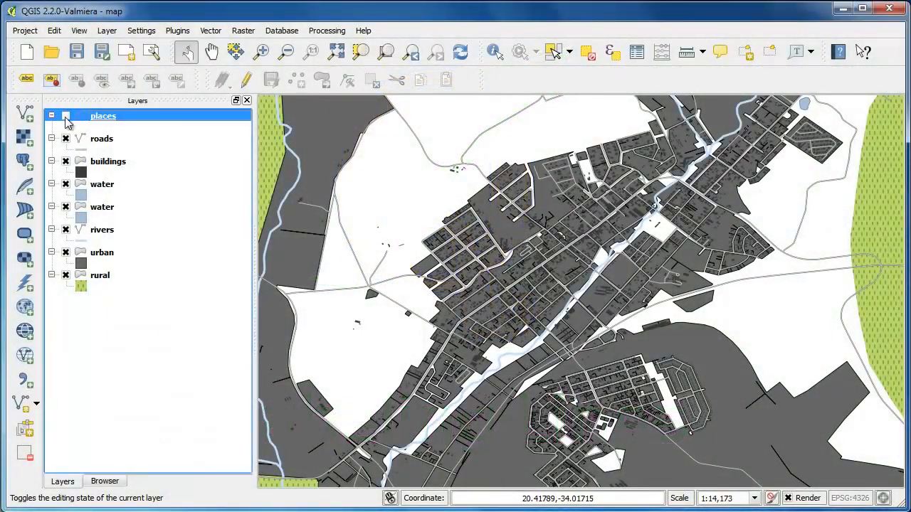
# Enable labels on the roads layer using the name field and accept the labeling settings
pyautogui.click(102, 139)
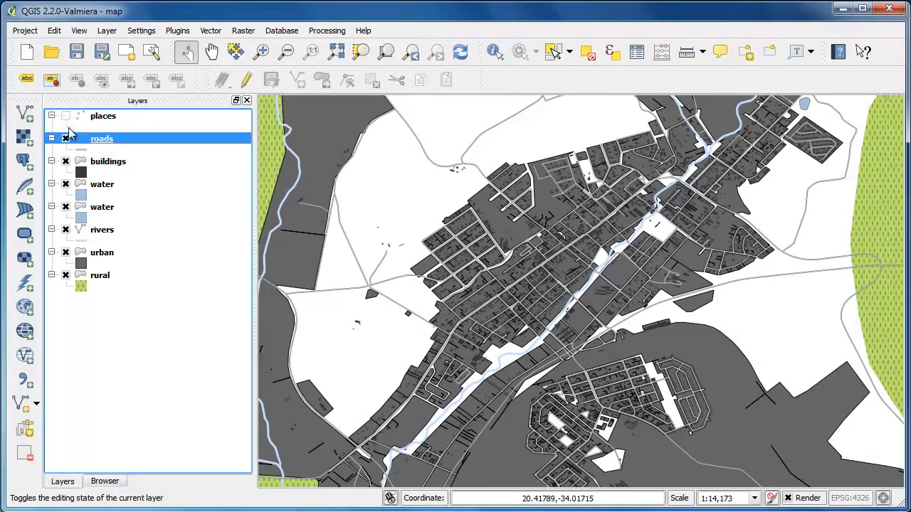
pyautogui.click(26, 78)
pyautogui.click(229, 79)
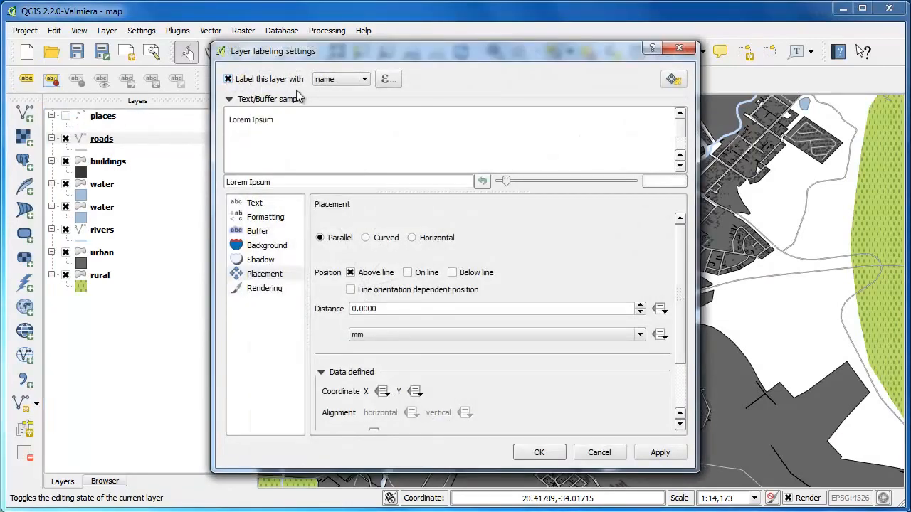
pyautogui.click(538, 454)
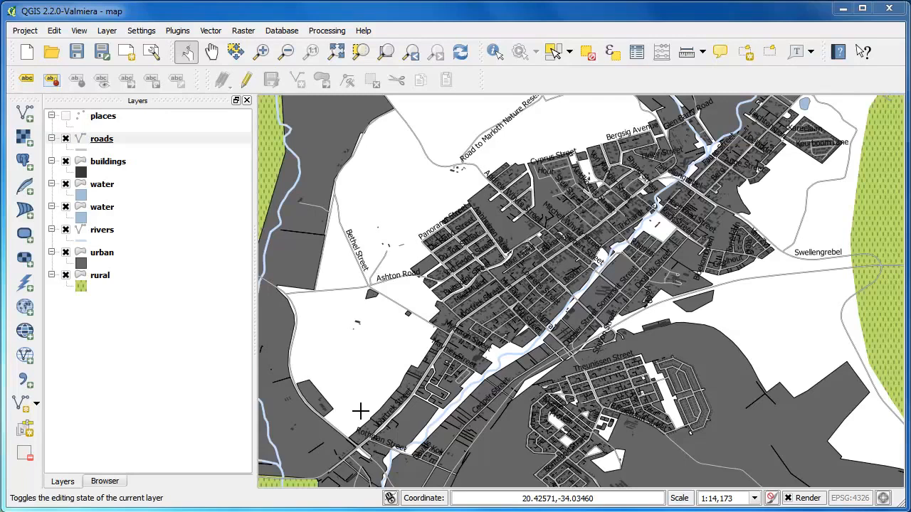
# Set the roads label font to Arial with a size of 7.25 points
pyautogui.click(29, 80)
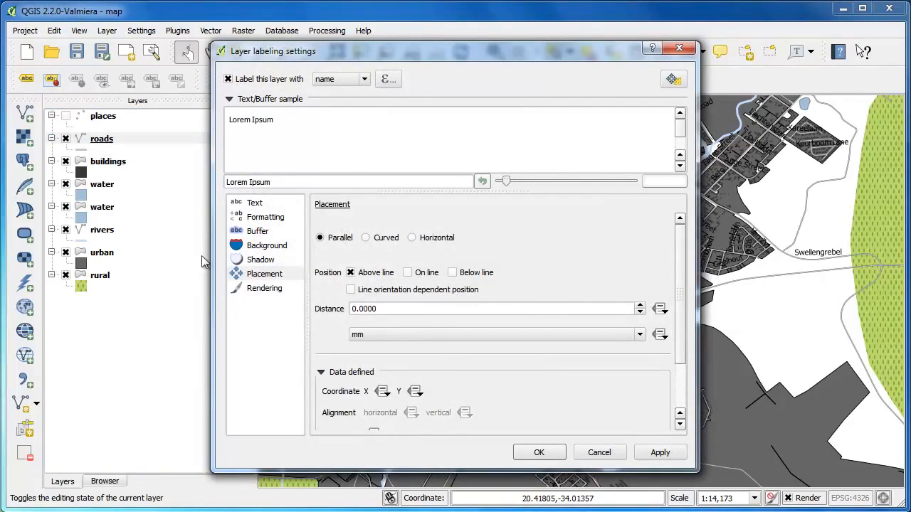
pyautogui.click(254, 203)
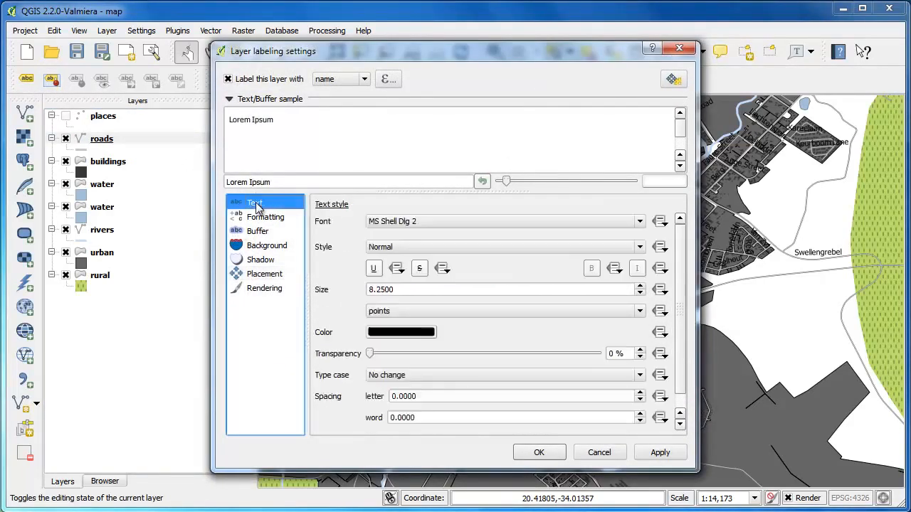
pyautogui.click(641, 221)
pyautogui.moveTo(825, 308); pyautogui.dragTo(823, 235)
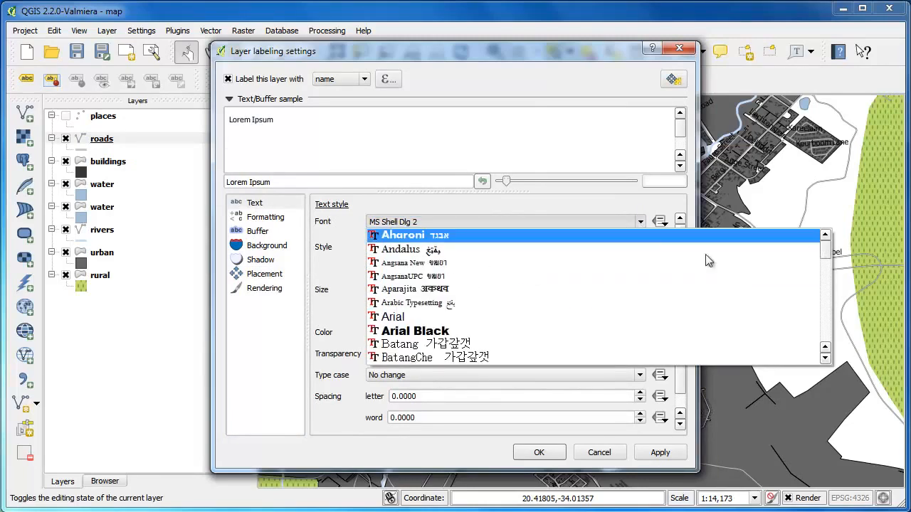
pyautogui.click(444, 319)
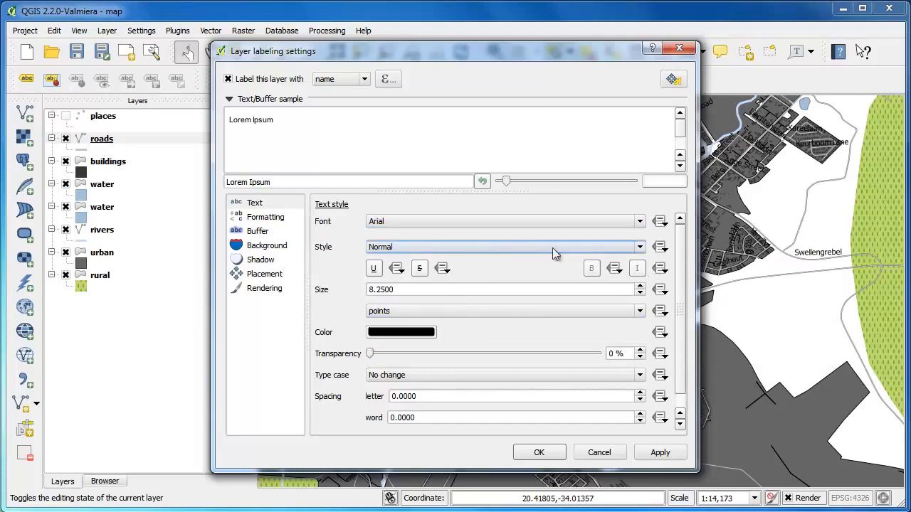
pyautogui.click(641, 294)
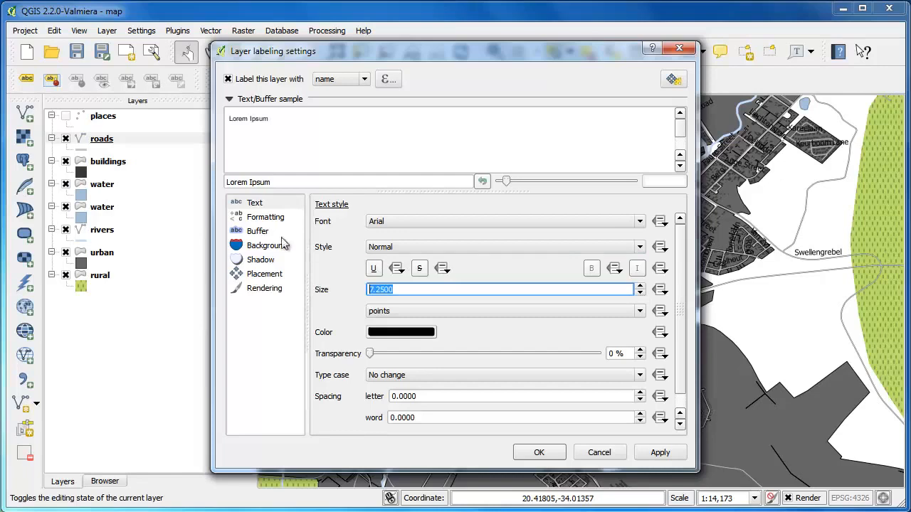
# Draw a text buffer around the roads labels and accept the labeling settings
pyautogui.click(260, 233)
pyautogui.click(320, 222)
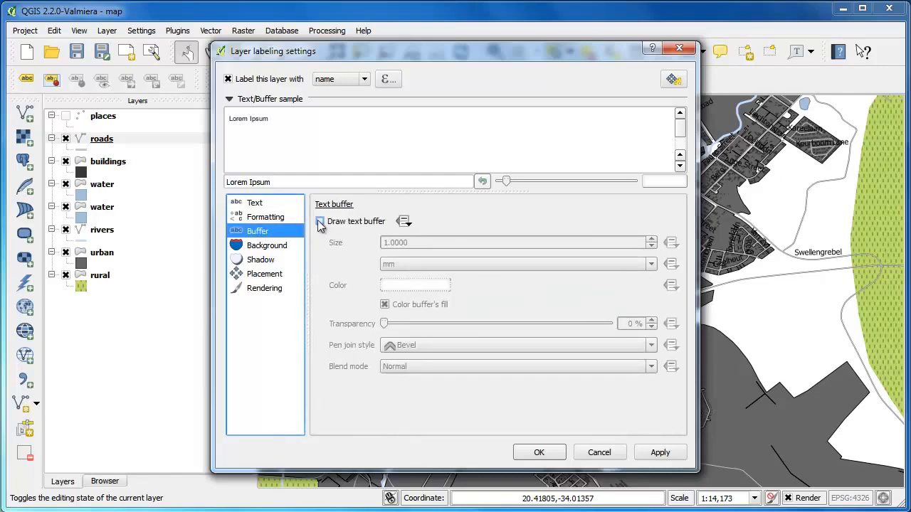
pyautogui.click(539, 453)
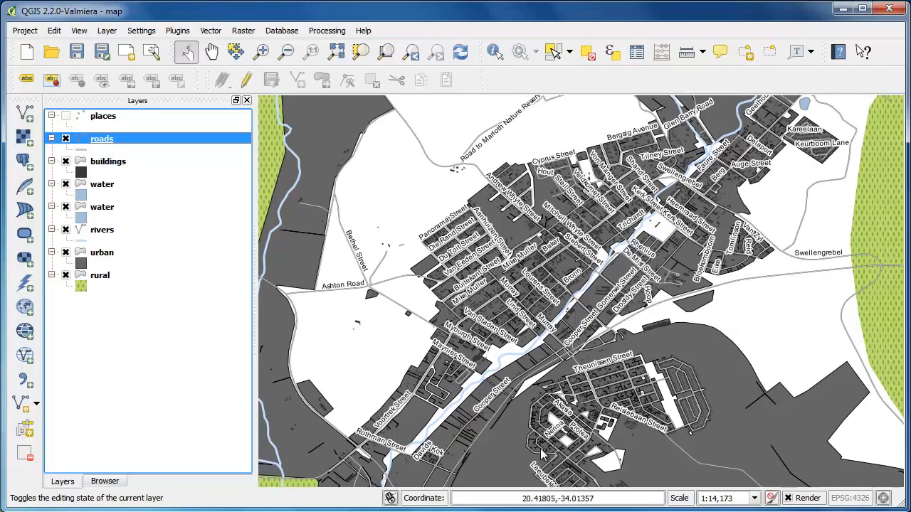
# Change the roads label position from Above line to On line and accept the settings
pyautogui.click(27, 81)
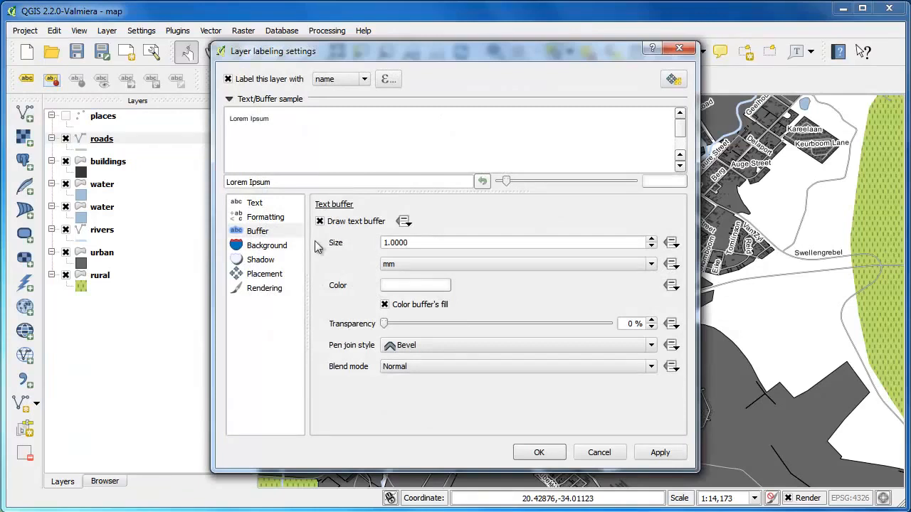
pyautogui.click(270, 273)
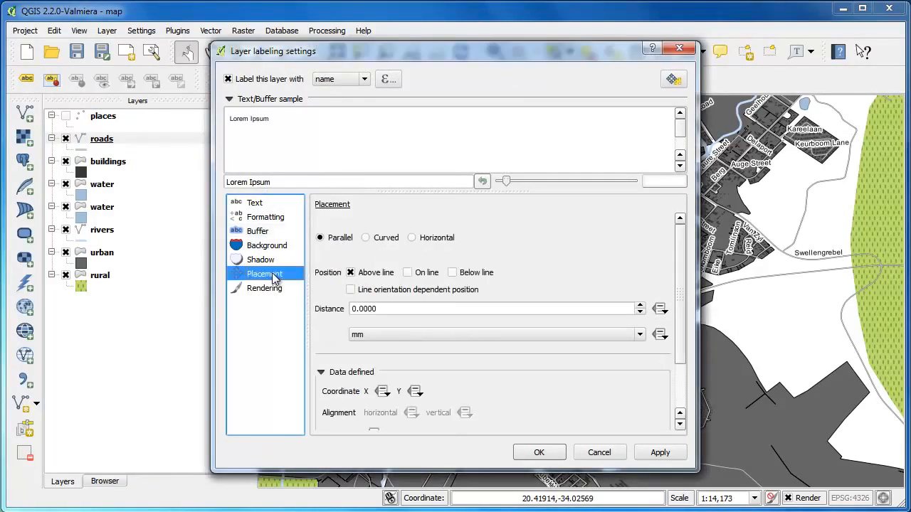
pyautogui.click(351, 274)
pyautogui.click(407, 273)
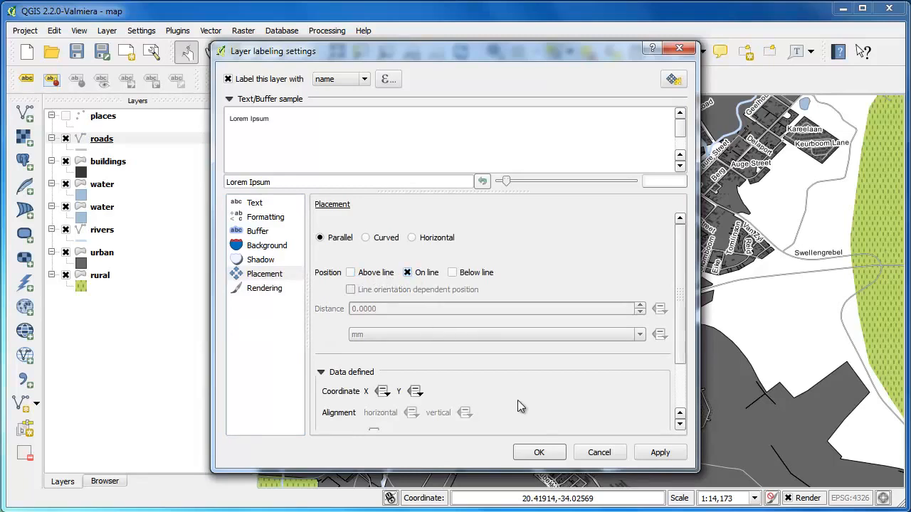
pyautogui.click(539, 451)
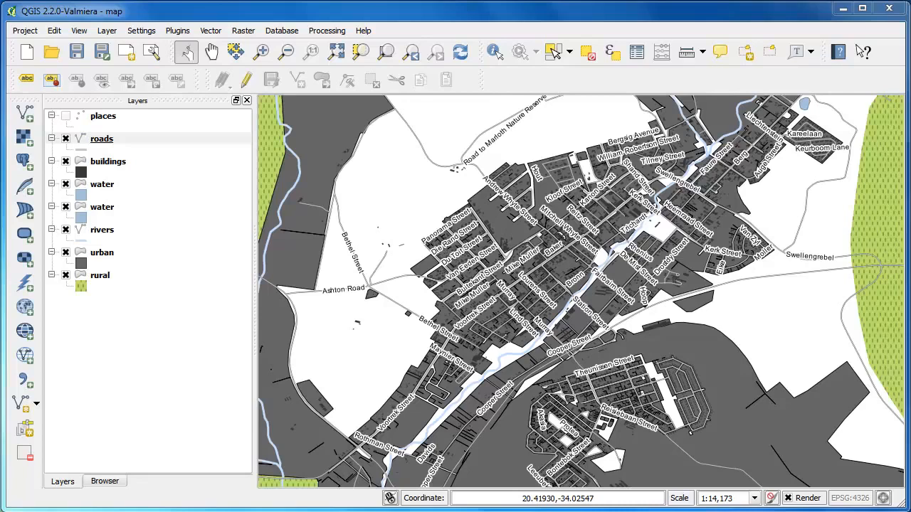
# Set the roads label rendering to merge connected lines and suppress labeling of features smaller than 5 mm
pyautogui.click(25, 86)
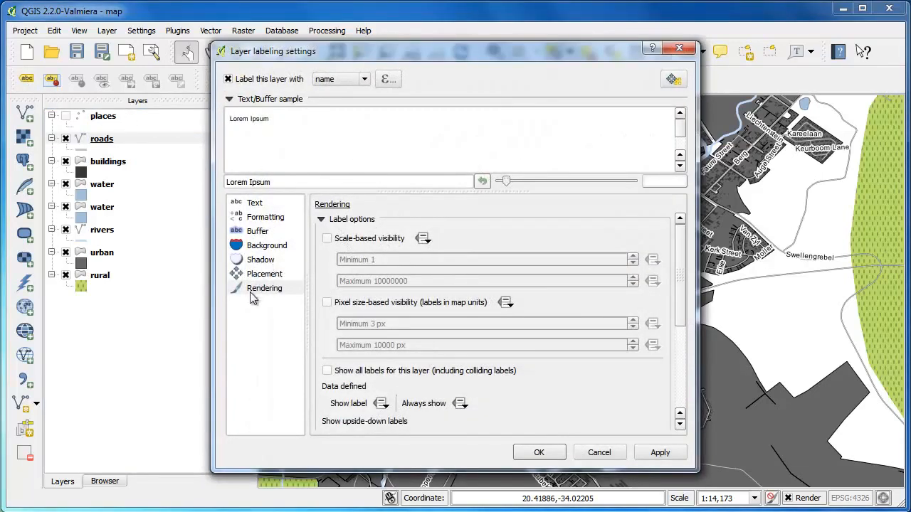
pyautogui.moveTo(680, 272); pyautogui.dragTo(692, 354)
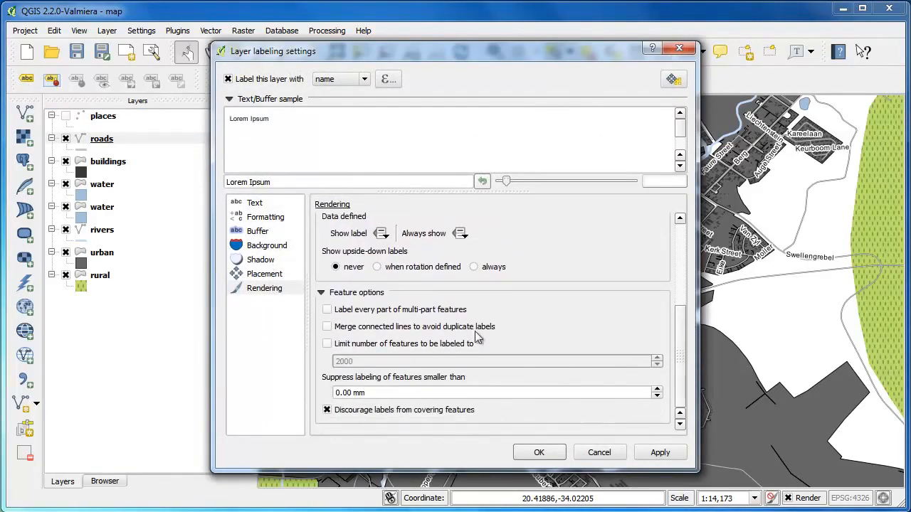
pyautogui.click(327, 327)
pyautogui.click(656, 391)
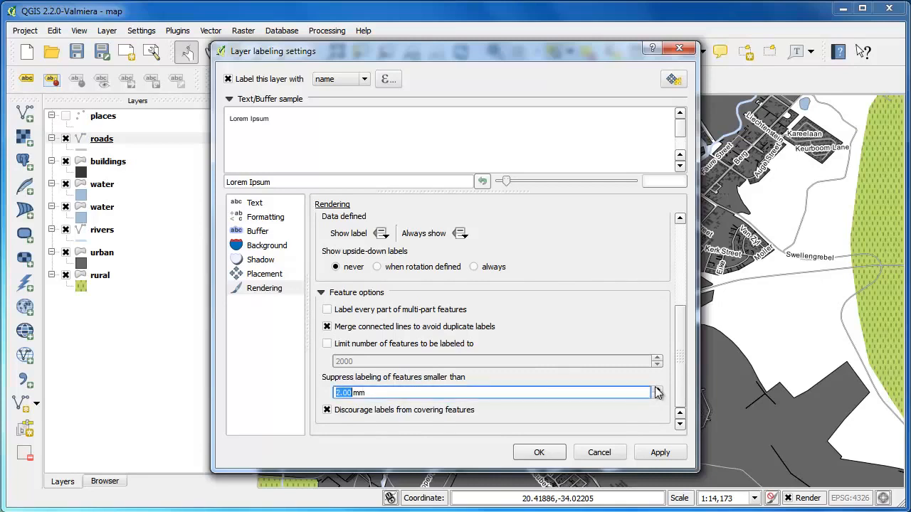
pyautogui.click(656, 389)
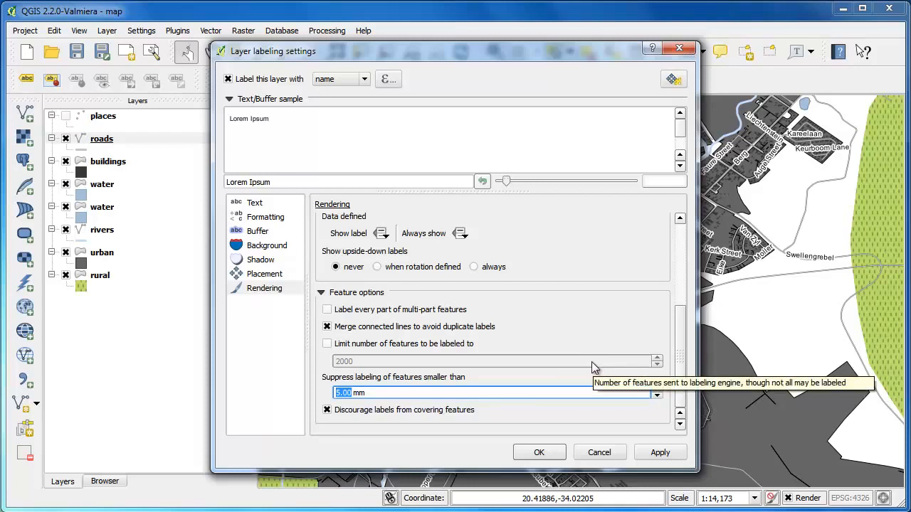
pyautogui.click(540, 451)
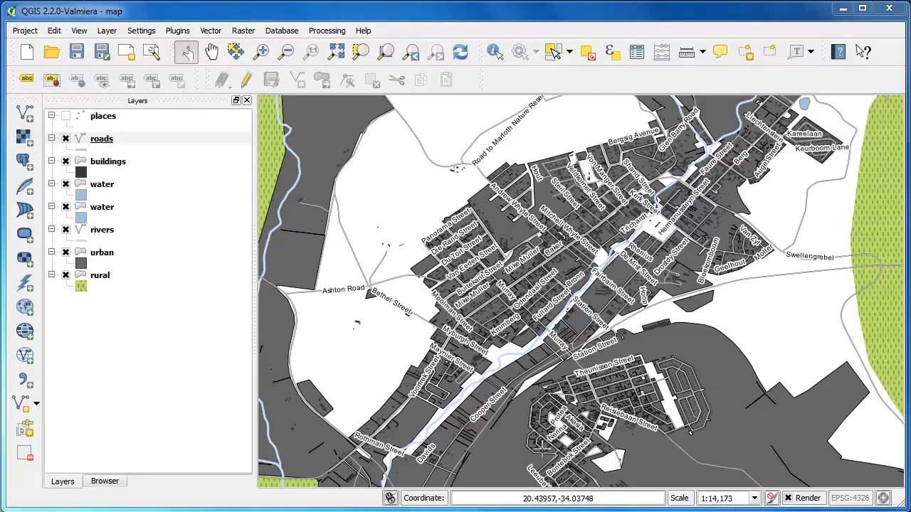
# Change the roads label placement to Curved and accept the labeling settings
pyautogui.click(29, 82)
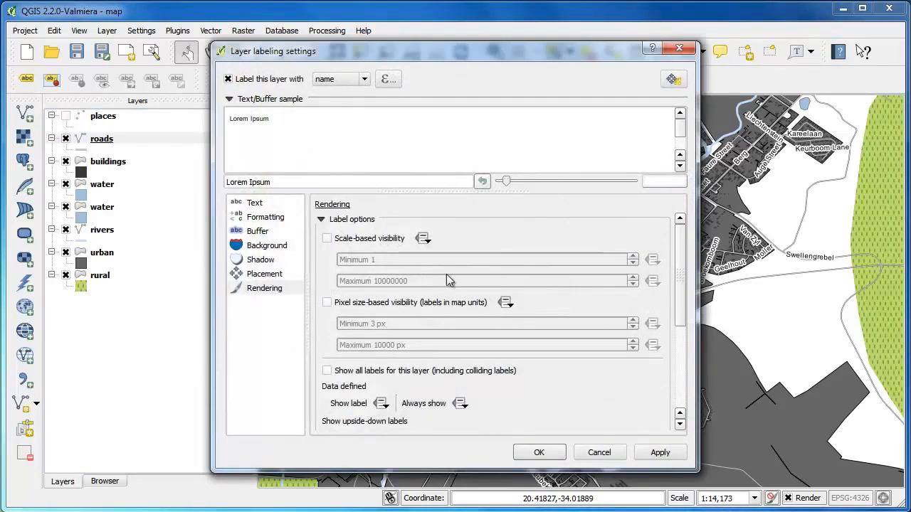
pyautogui.click(451, 277)
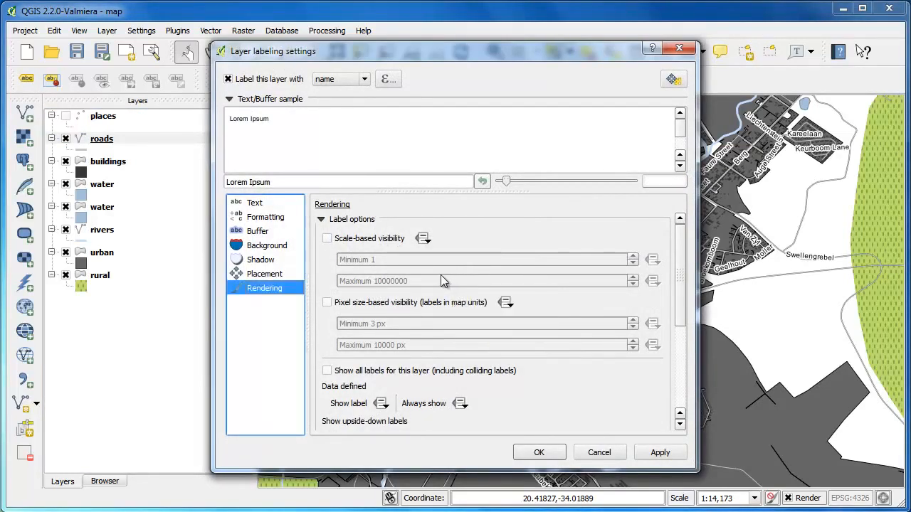
pyautogui.click(270, 274)
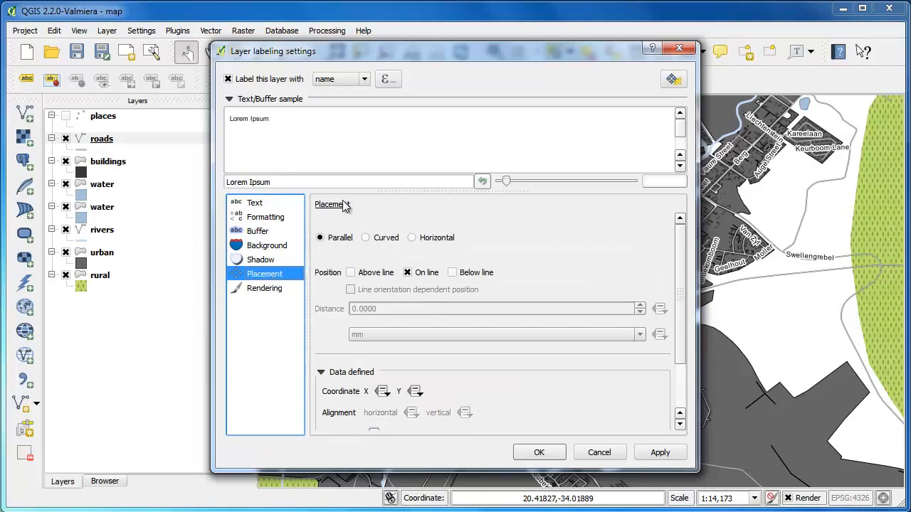
pyautogui.click(366, 238)
pyautogui.click(539, 452)
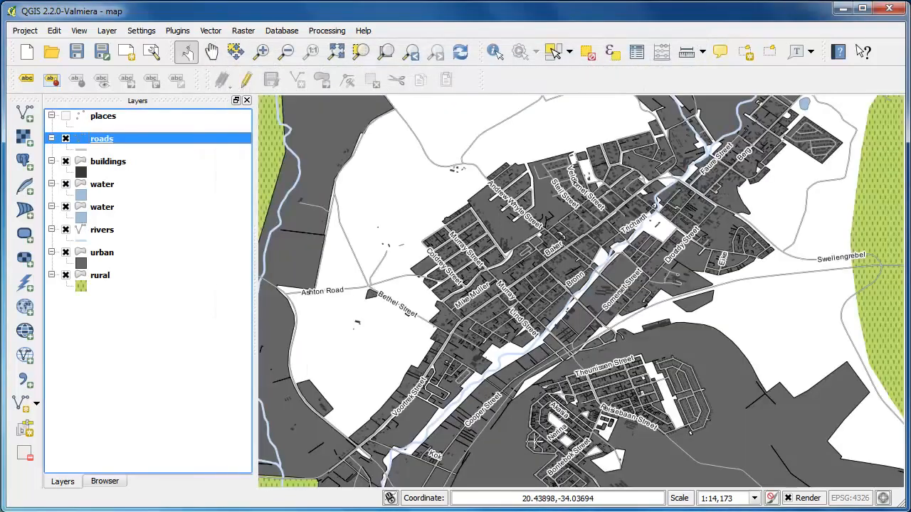
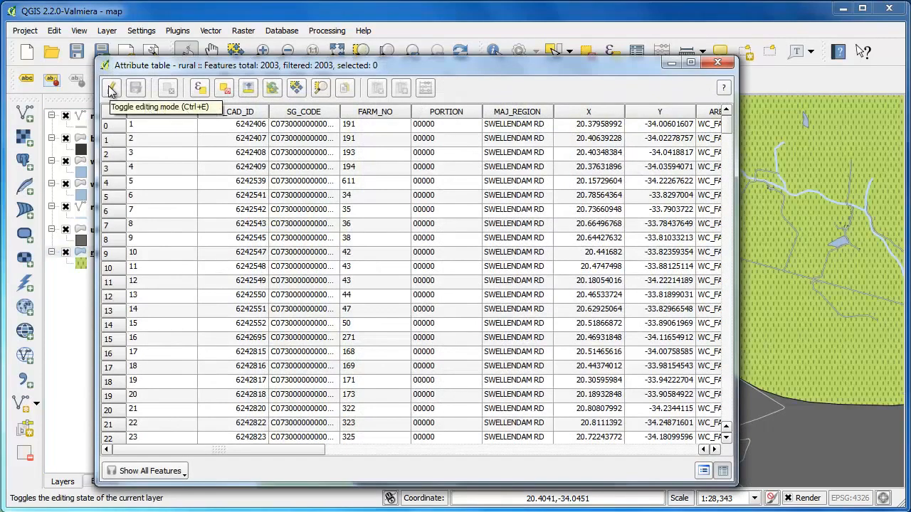
# Enable editing in the rural attribute table and add a Decimal number (double) column named AREA
pyautogui.click(111, 88)
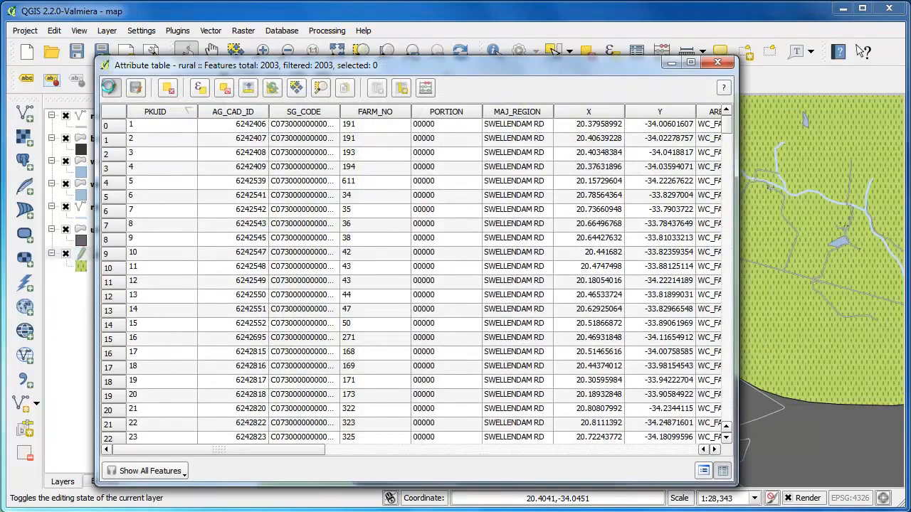
pyautogui.click(403, 89)
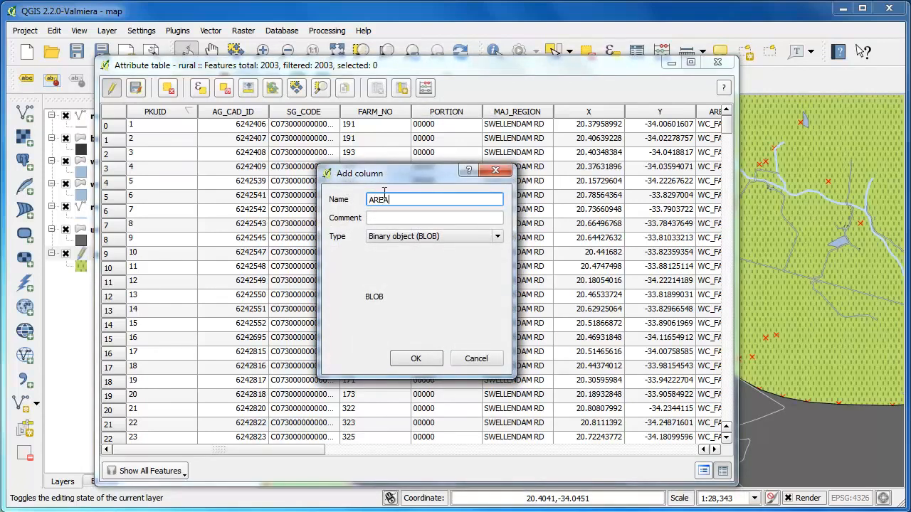
pyautogui.click(465, 237)
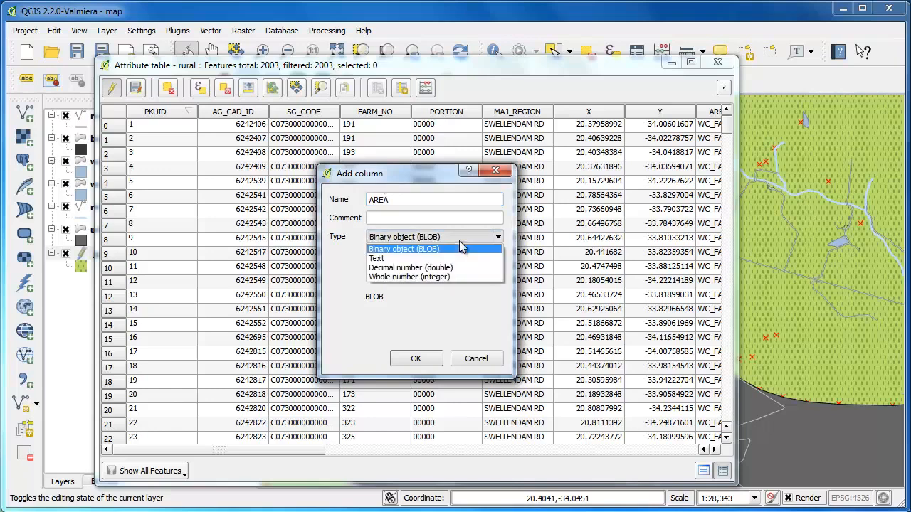
pyautogui.click(421, 270)
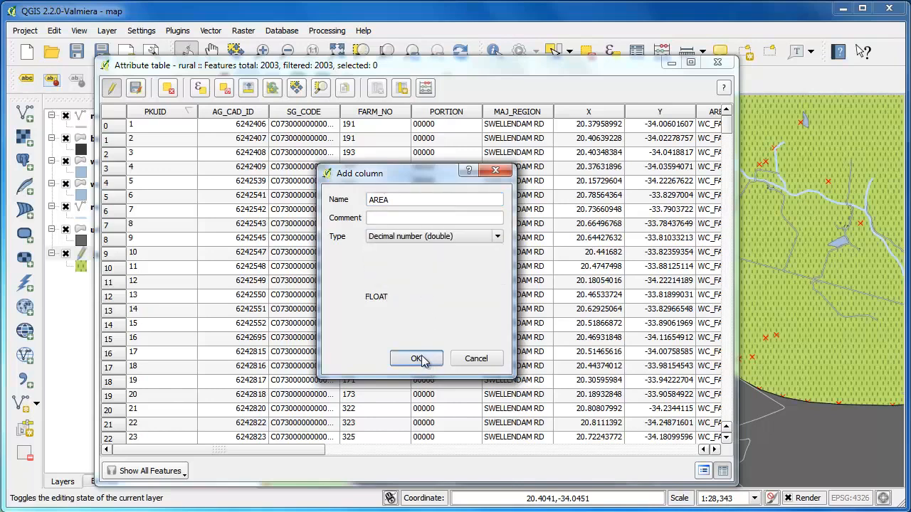
pyautogui.click(420, 359)
# Update the existing AREA field of the rural layer with the expression $area using the field calculator
pyautogui.moveTo(249, 450); pyautogui.dragTo(695, 469)
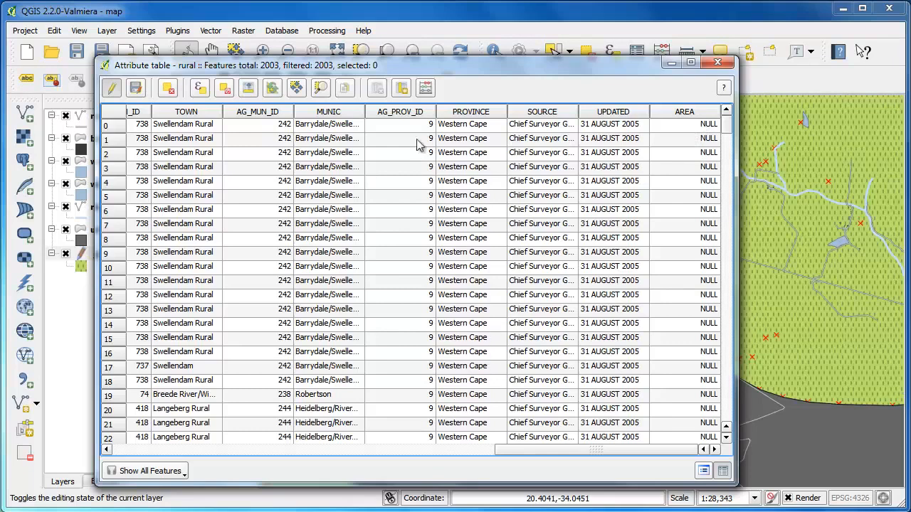
pyautogui.click(424, 87)
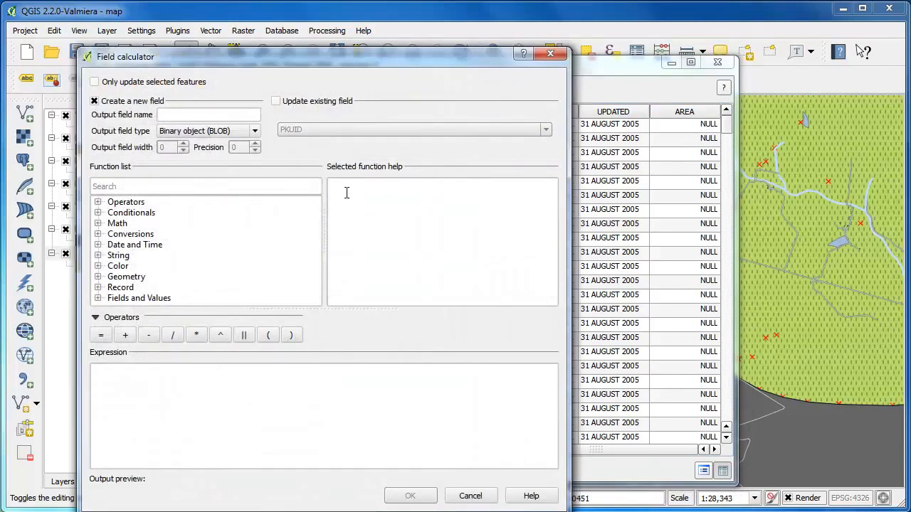
pyautogui.click(97, 277)
pyautogui.scroll(-2, 316, 220)
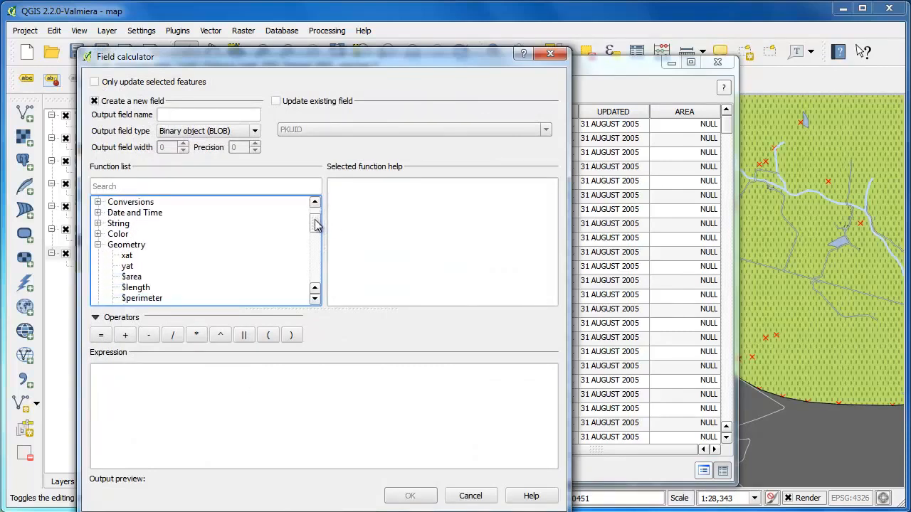
pyautogui.doubleClick(139, 269)
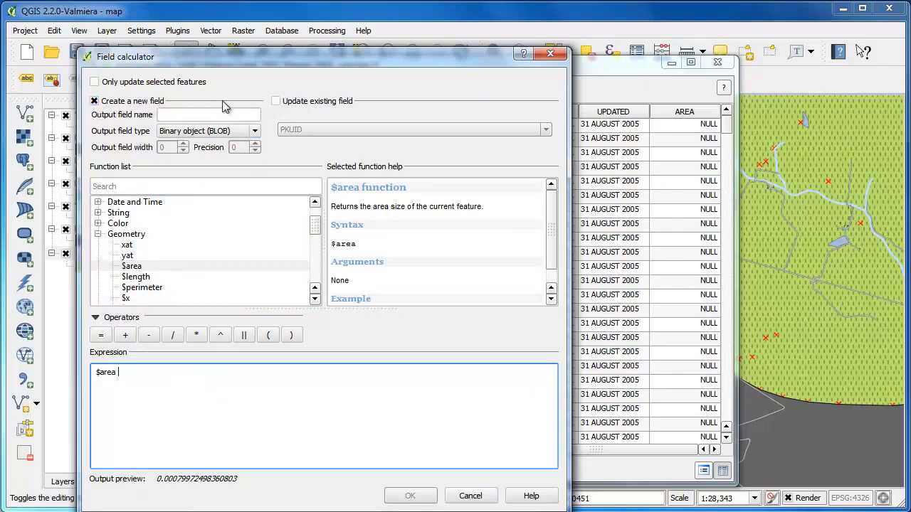
pyautogui.click(275, 101)
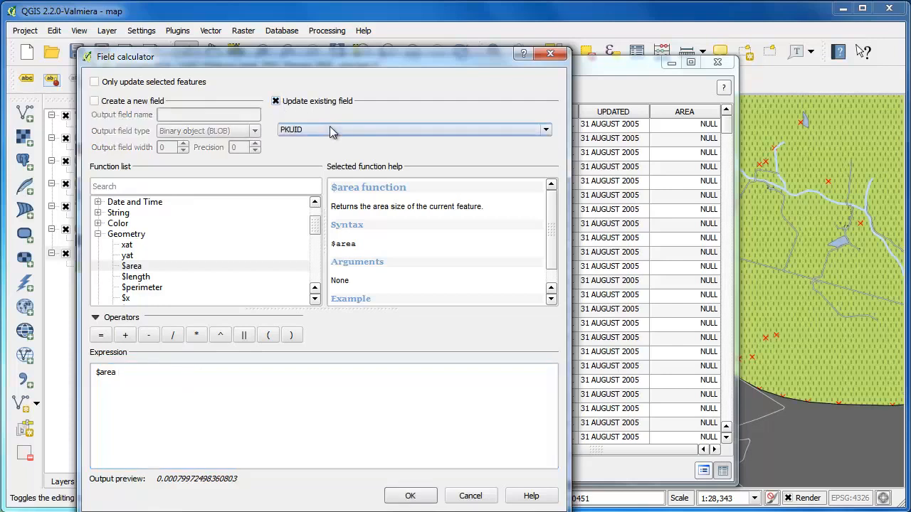
pyautogui.click(330, 129)
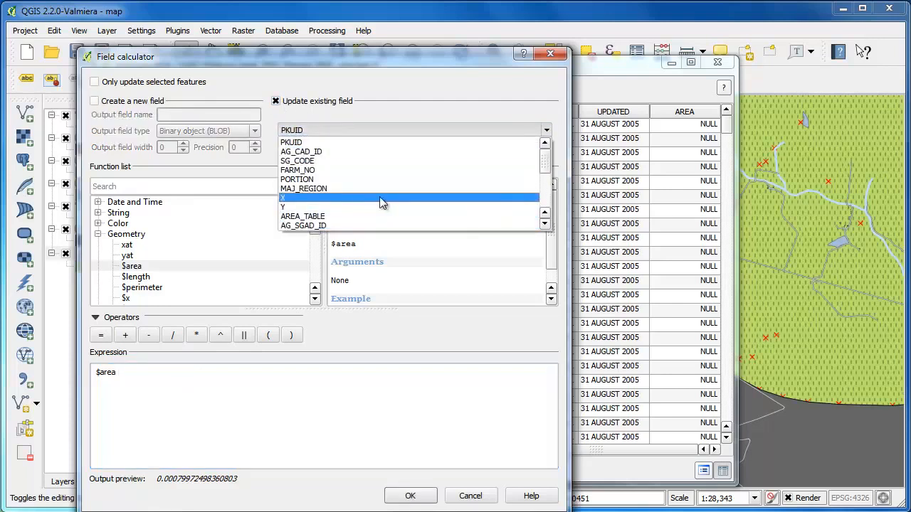
pyautogui.scroll(-5, 380, 203)
pyautogui.click(318, 225)
pyautogui.click(217, 384)
pyautogui.click(411, 496)
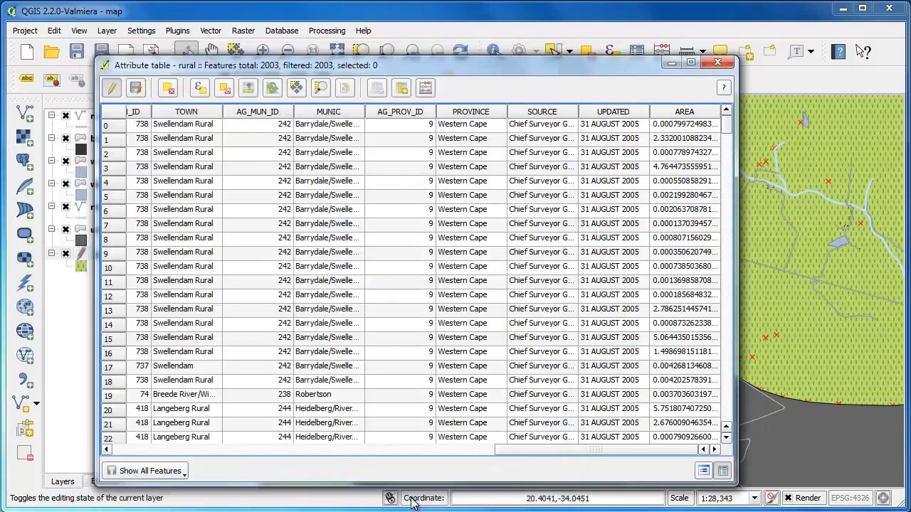
# Close the attribute table, stop editing the rural layer and save its changes
pyautogui.moveTo(729, 126)
pyautogui.mouseDown()
pyautogui.moveTo(729, 178)
pyautogui.moveTo(729, 121)
pyautogui.mouseUp()
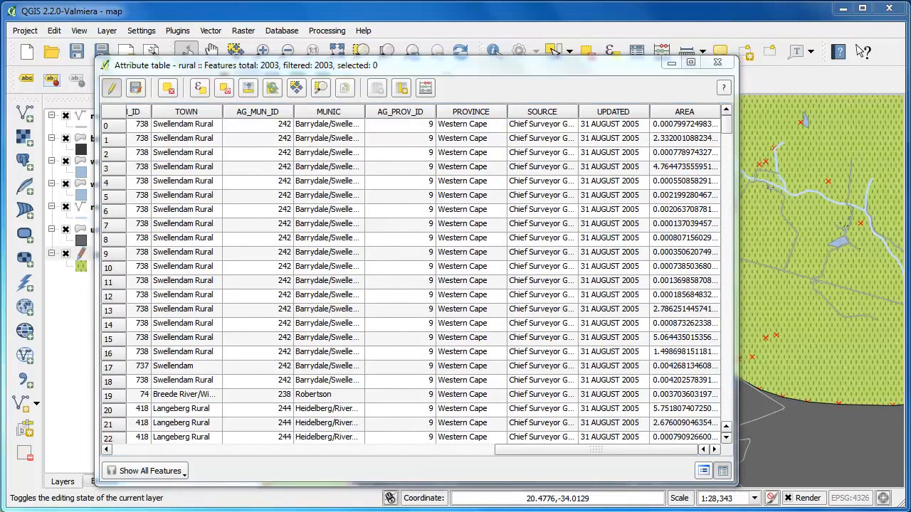
pyautogui.click(718, 63)
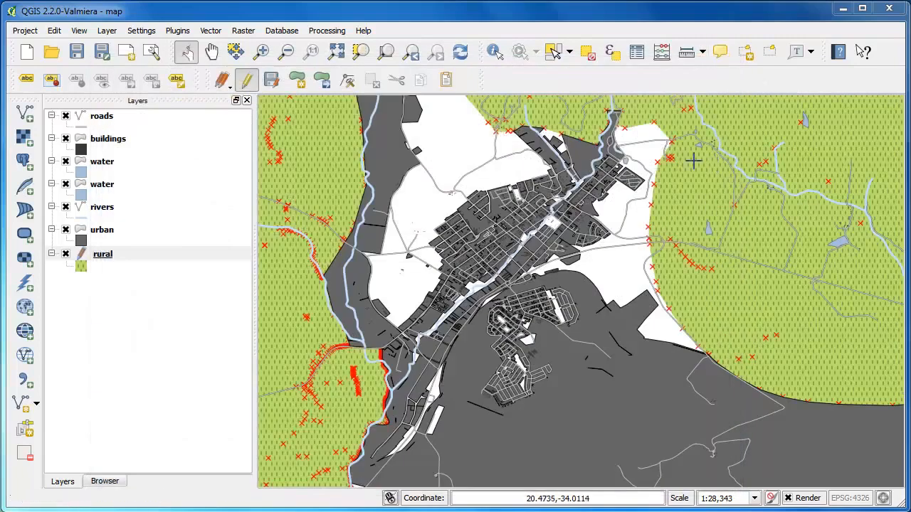
pyautogui.click(247, 83)
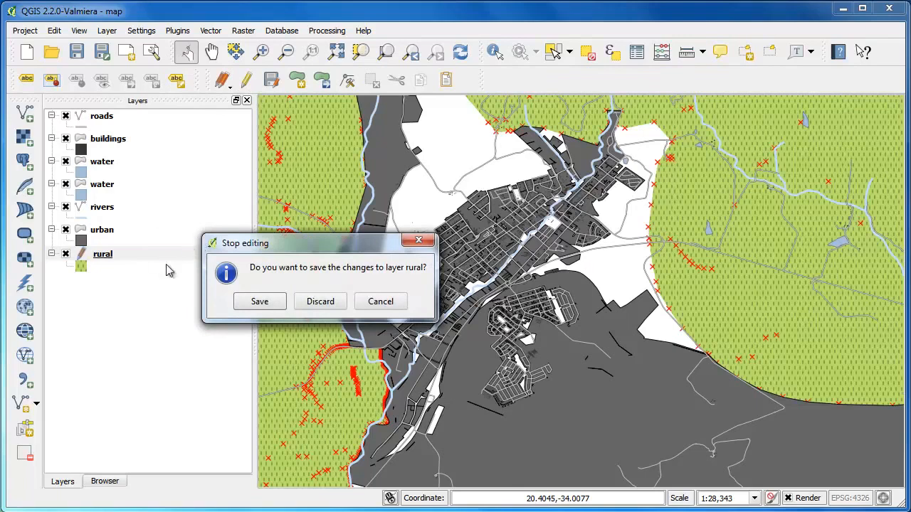
pyautogui.click(262, 301)
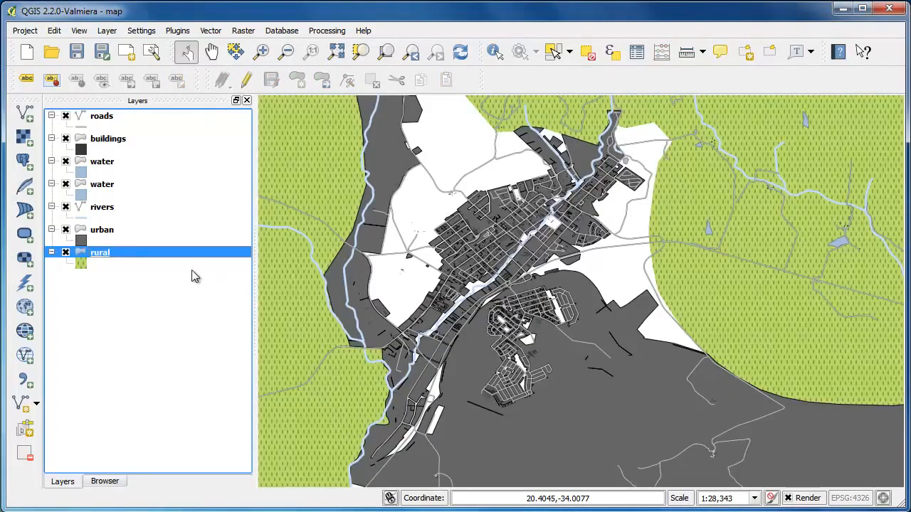
# Set the rural layer's style to Graduated, classified by the AREA column
pyautogui.rightClick(99, 258)
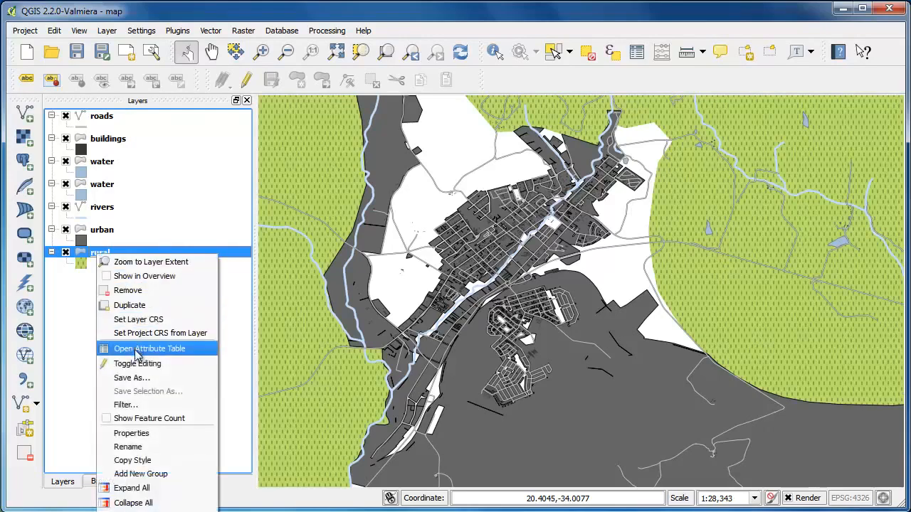
pyautogui.click(148, 434)
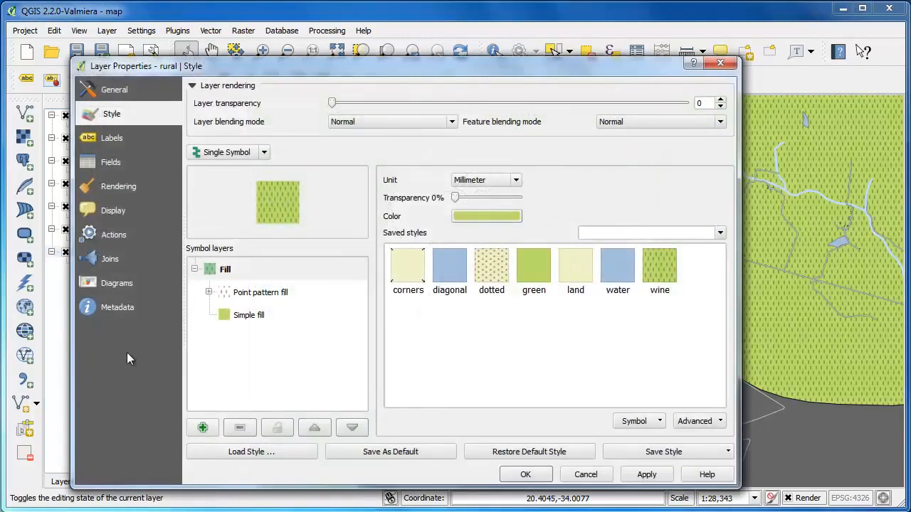
pyautogui.click(264, 153)
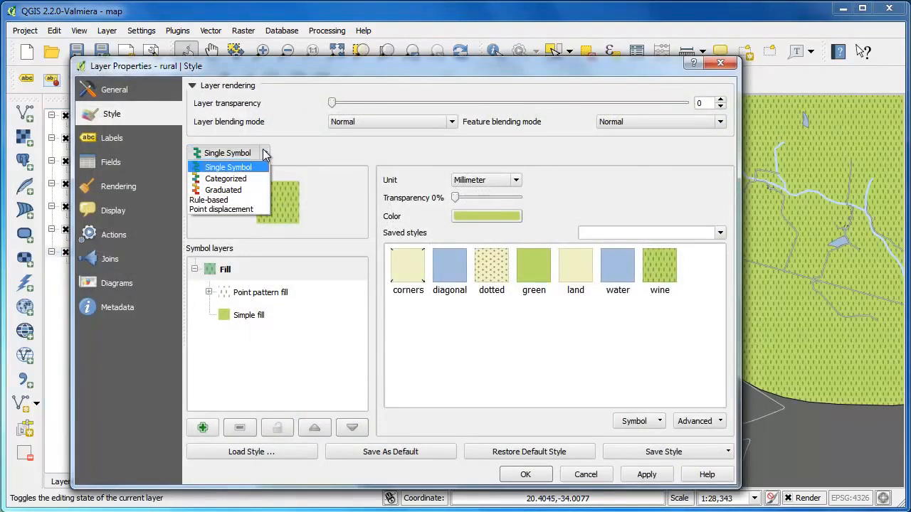
pyautogui.click(231, 191)
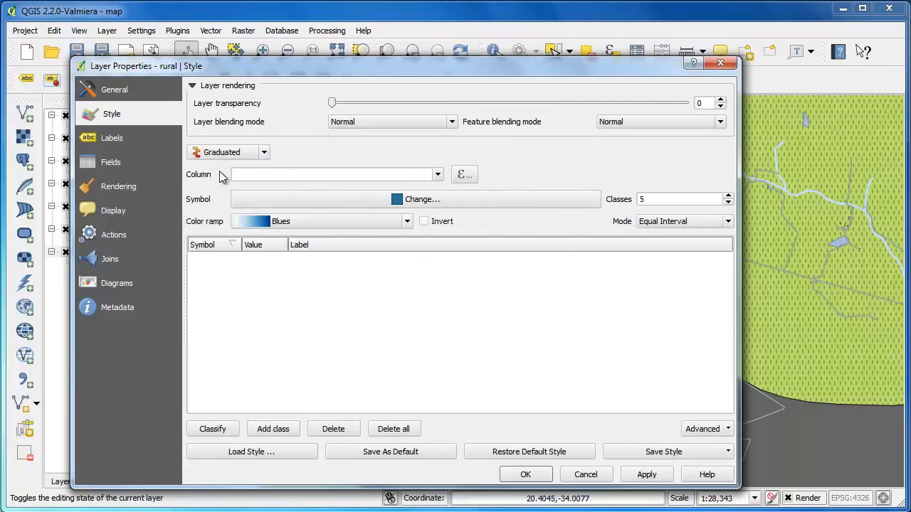
pyautogui.click(438, 176)
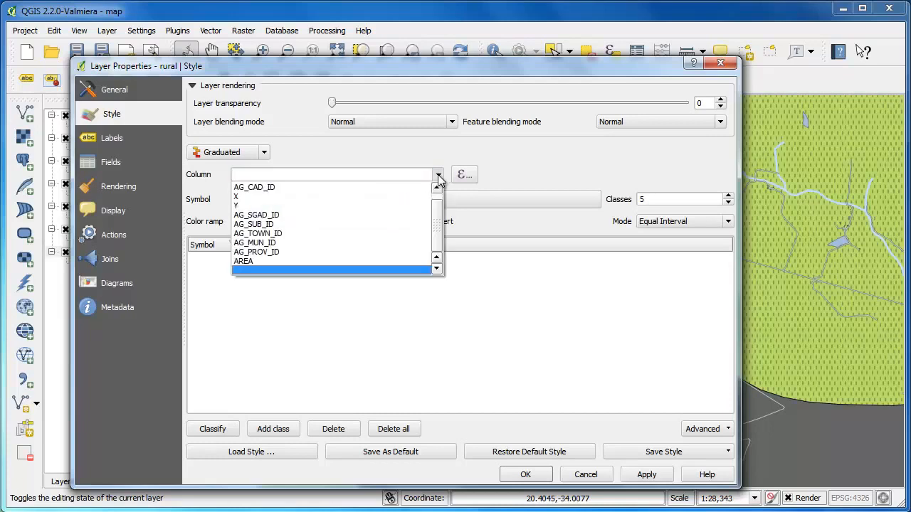
pyautogui.click(334, 263)
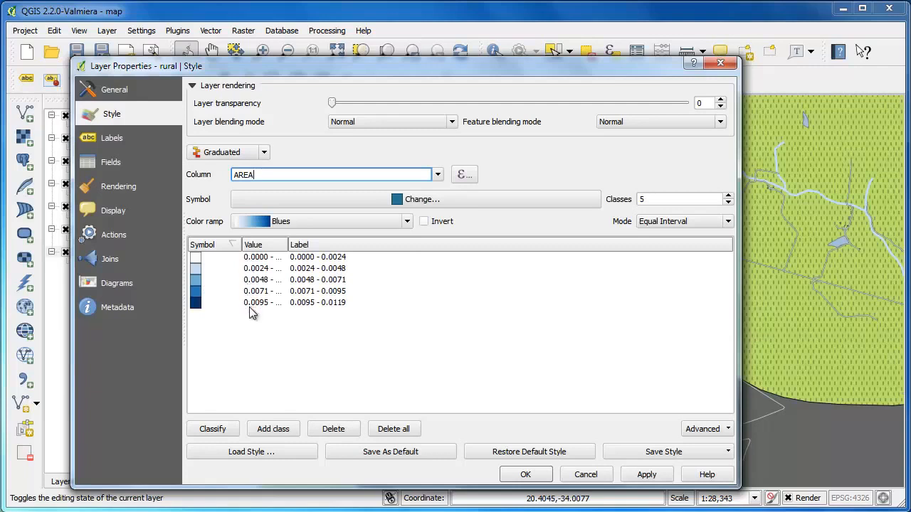
# Create a new Gradient color ramp for the classes and set its Color 1 to light yellow (255, 255, 127)
pyautogui.click(407, 221)
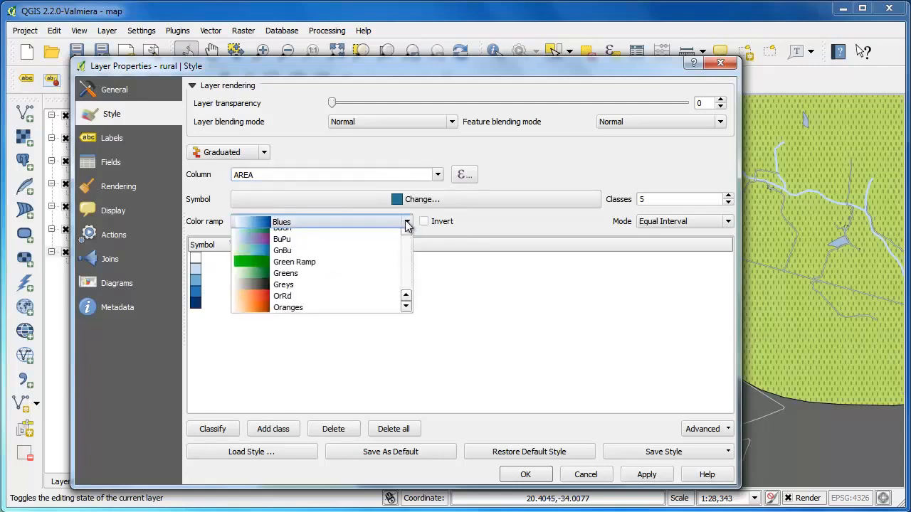
pyautogui.moveTo(407, 254); pyautogui.dragTo(408, 332)
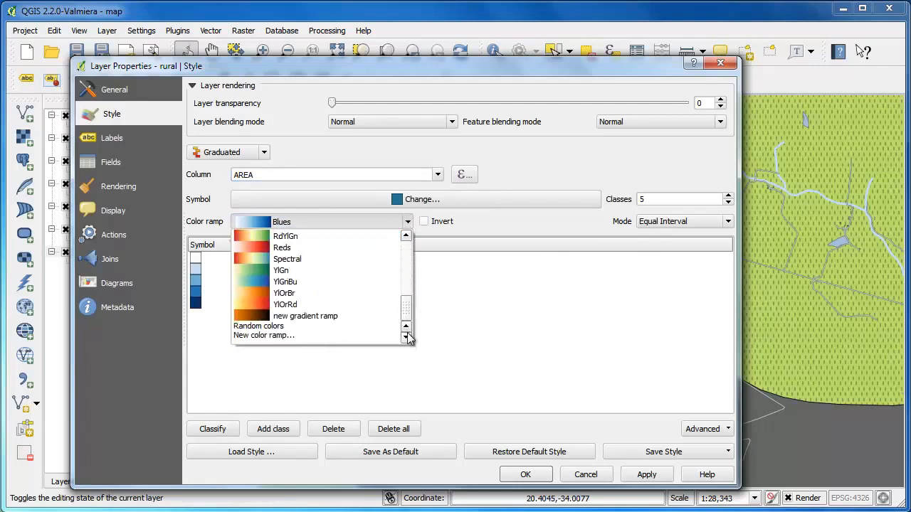
pyautogui.click(282, 336)
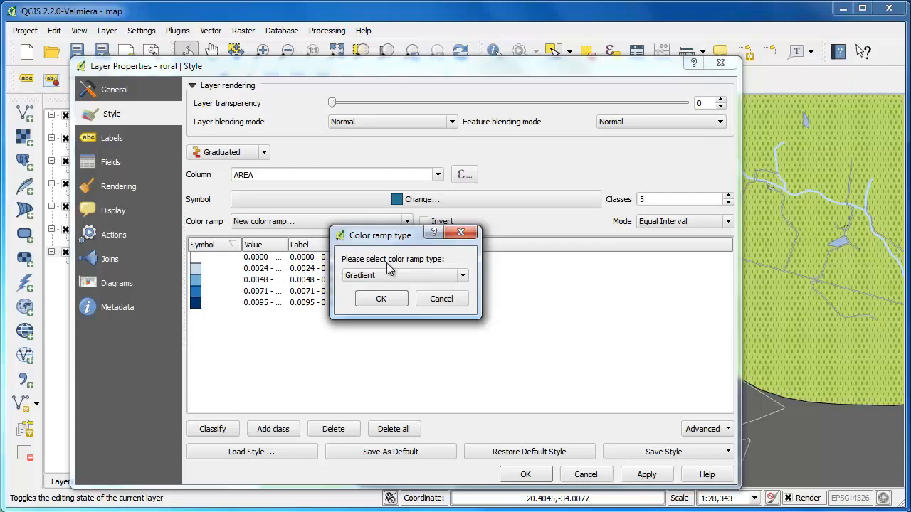
pyautogui.click(365, 299)
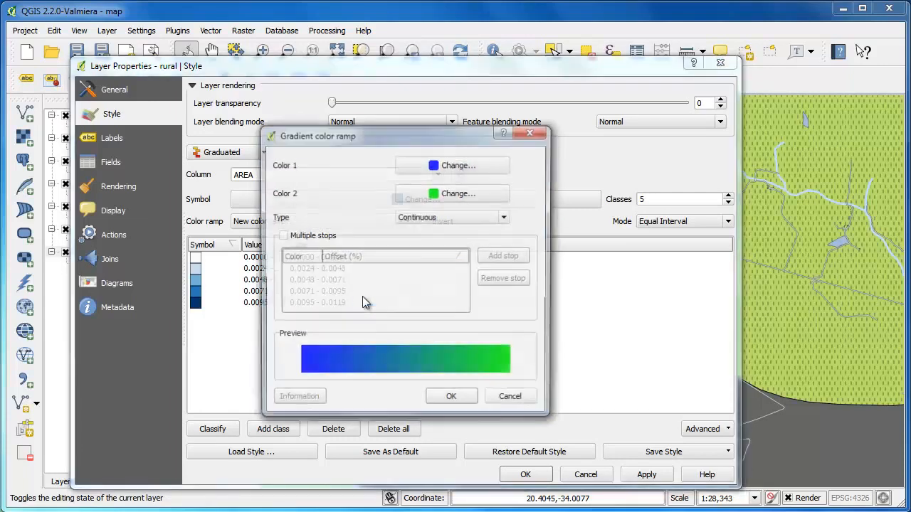
pyautogui.click(449, 167)
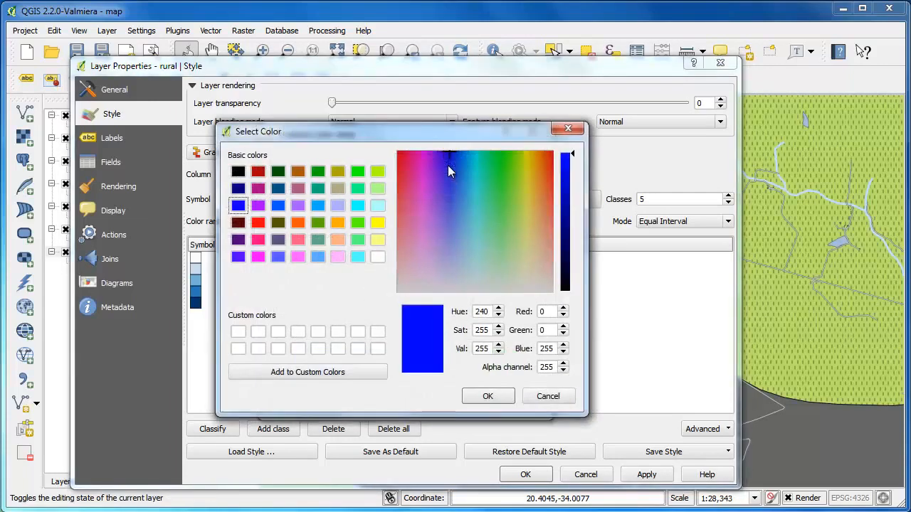
pyautogui.click(378, 242)
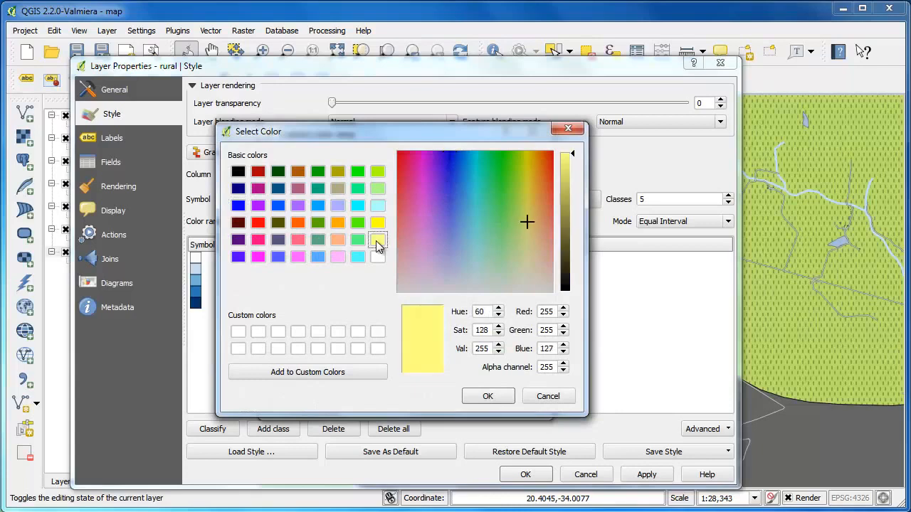
pyautogui.click(485, 396)
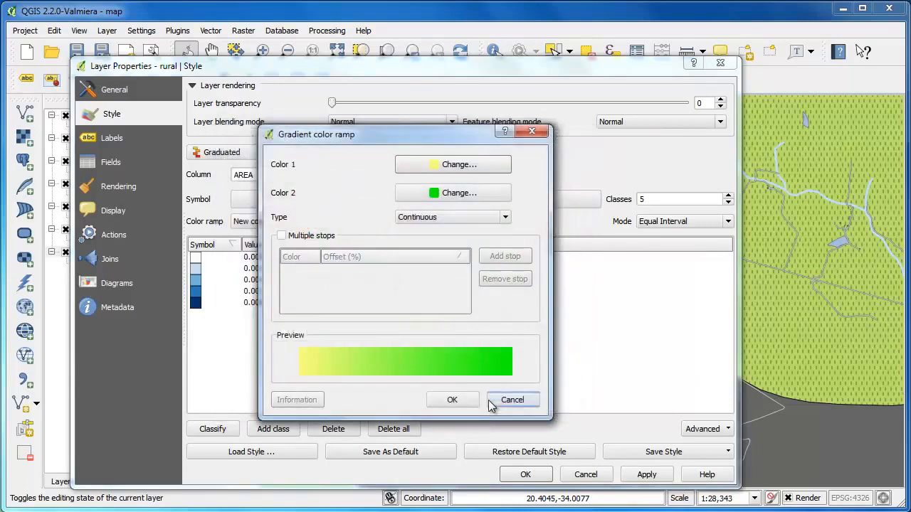
# Set the ramp's Color 2 to orange (255, 85, 0) and save it as new gradient ramp, overwriting the existing one
pyautogui.click(448, 193)
pyautogui.click(298, 225)
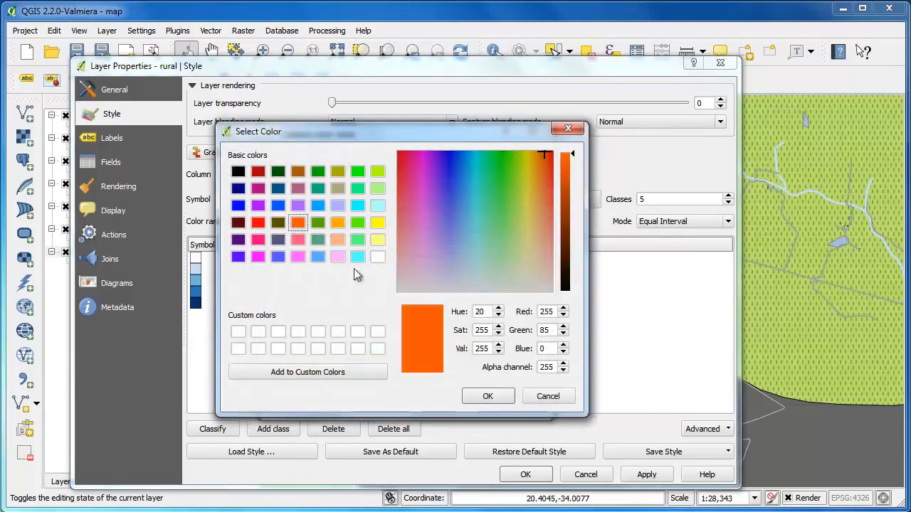
pyautogui.click(489, 397)
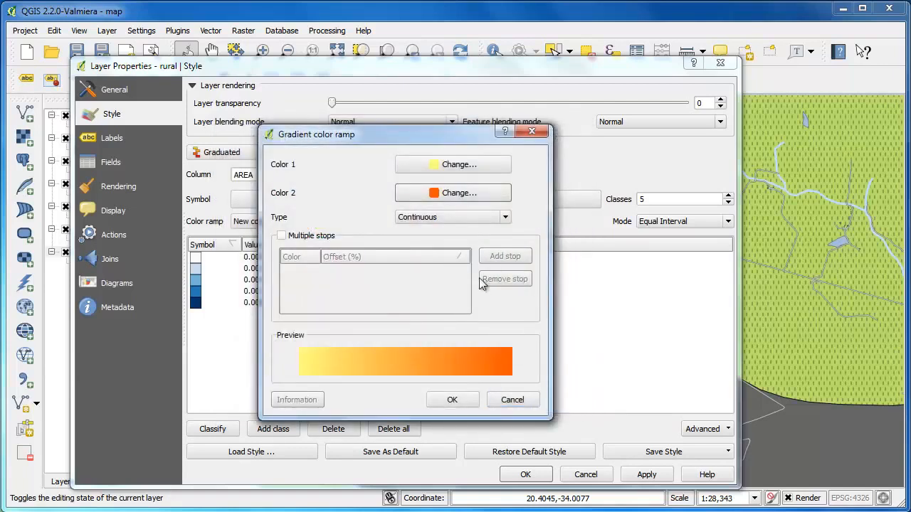
pyautogui.click(451, 399)
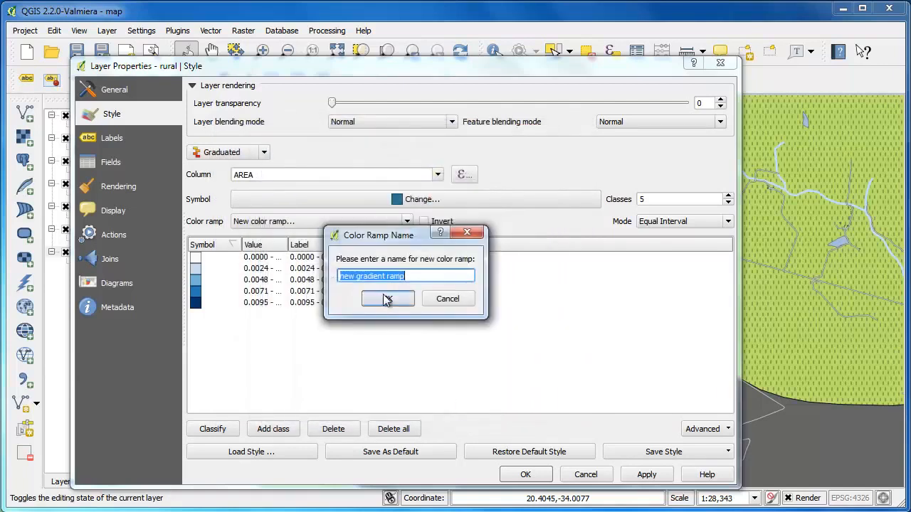
pyautogui.click(386, 299)
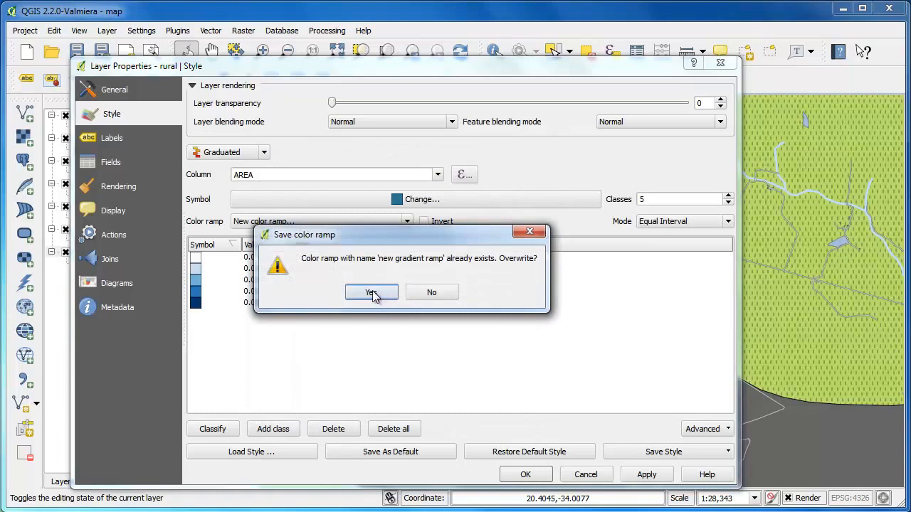
pyautogui.click(371, 293)
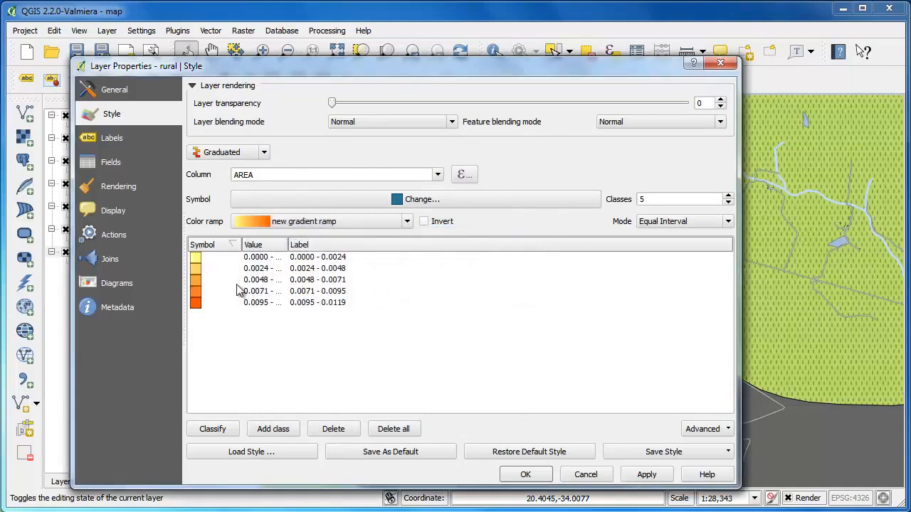
# Accept the graduated style and examine the class colors across the whole rural layer on the map
pyautogui.click(524, 475)
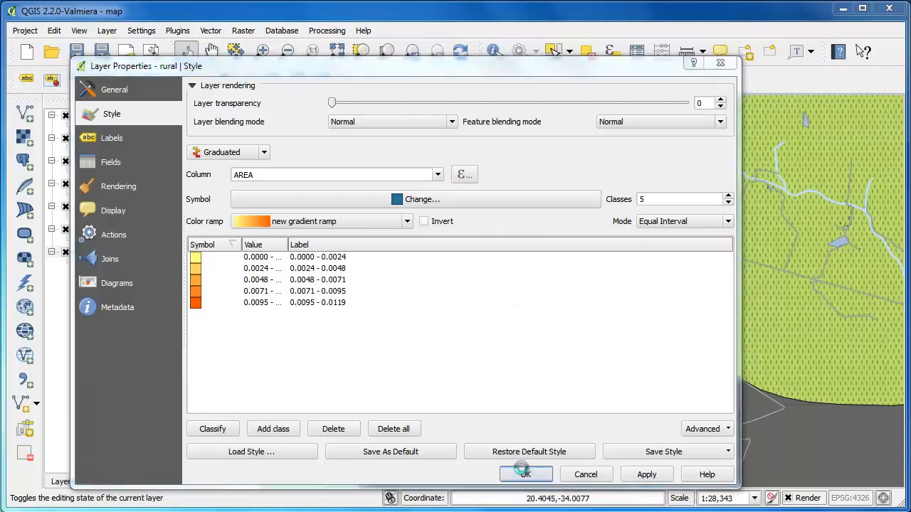
pyautogui.scroll(-2, 430, 309)
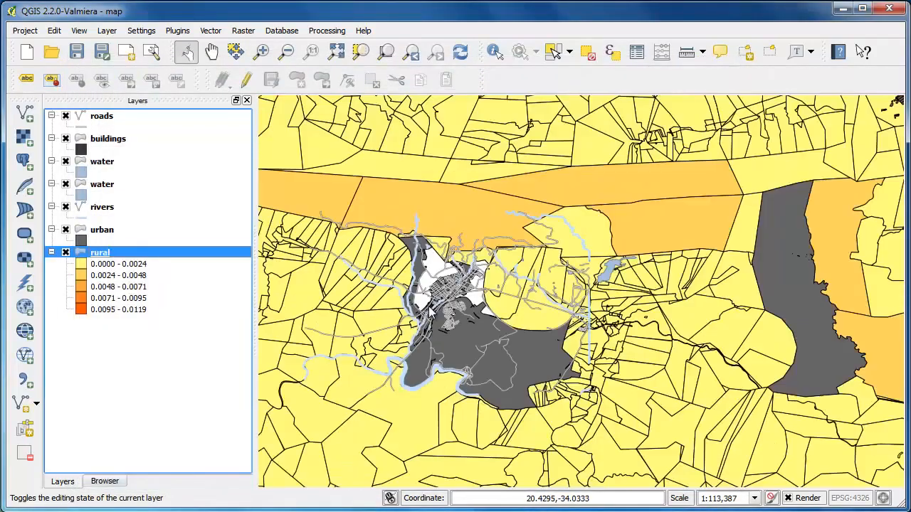
pyautogui.scroll(-1, 430, 309)
pyautogui.moveTo(430, 309); pyautogui.dragTo(477, 322)
pyautogui.scroll(-1, 477, 323)
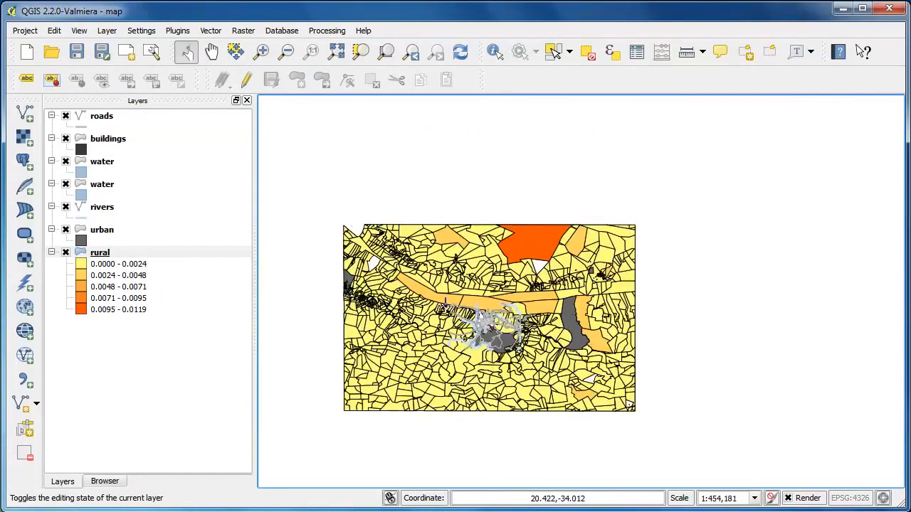
pyautogui.scroll(1, 468, 330)
pyautogui.moveTo(452, 325); pyautogui.dragTo(501, 313)
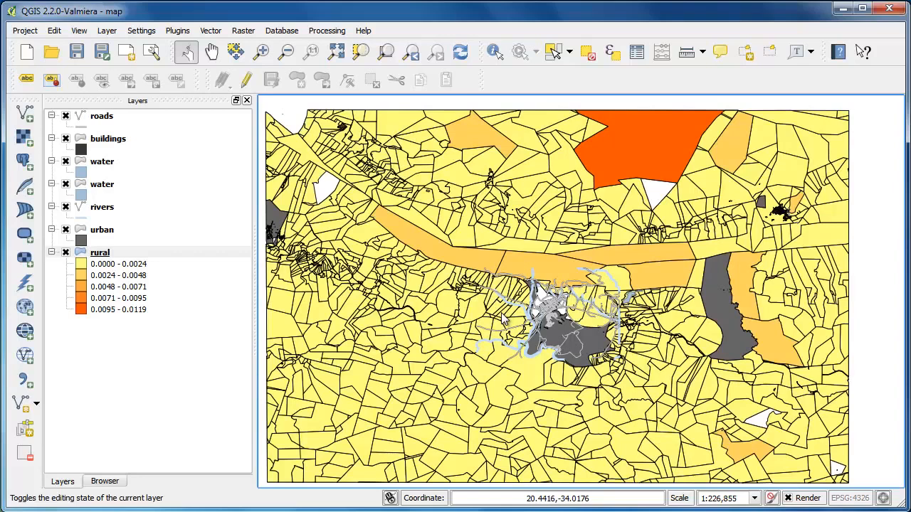
# Set the border style of the rural layer's graduated symbol to No Pen in its simple fill
pyautogui.rightClick(99, 256)
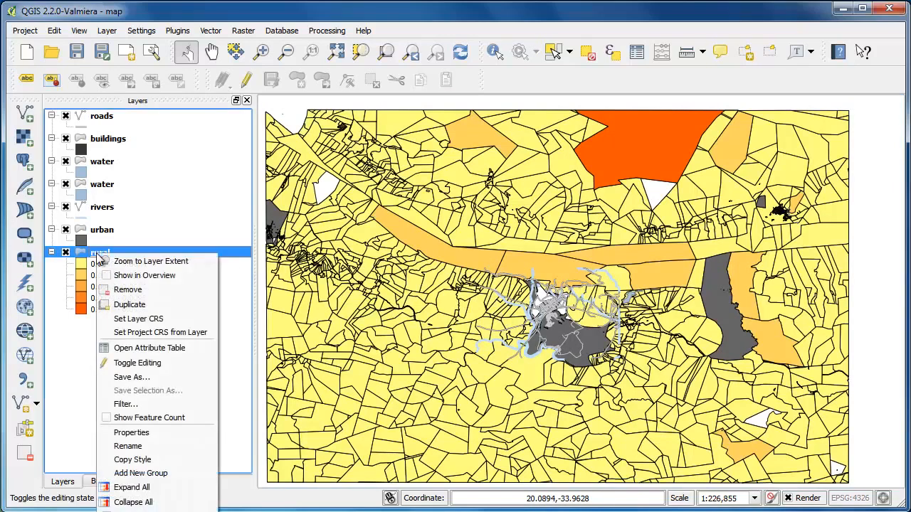
pyautogui.click(148, 431)
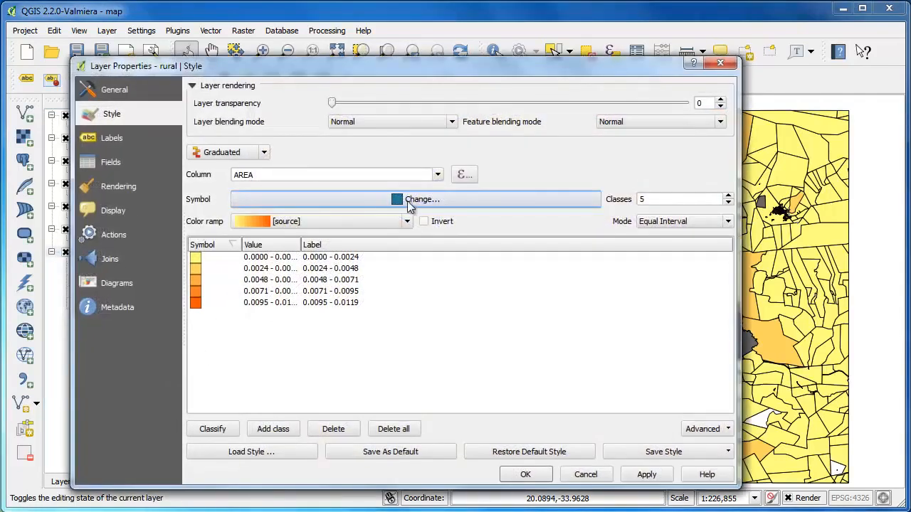
pyautogui.click(413, 201)
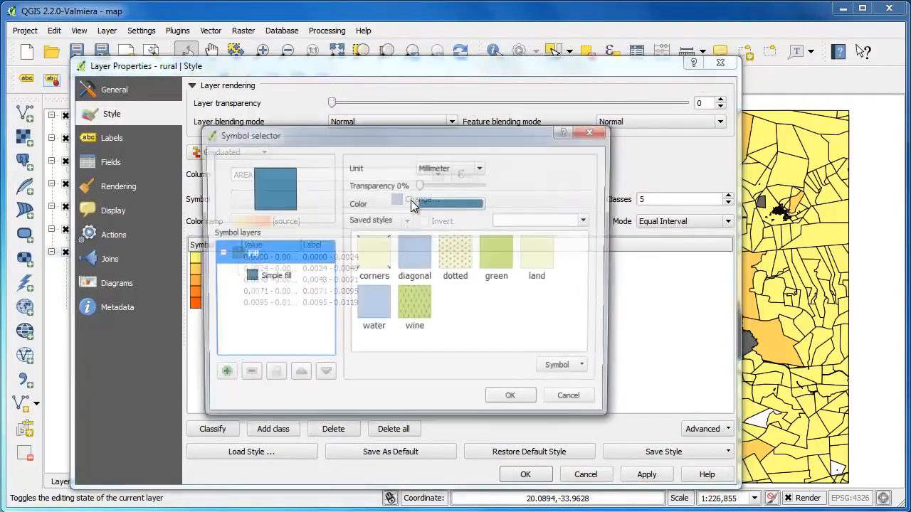
pyautogui.click(269, 279)
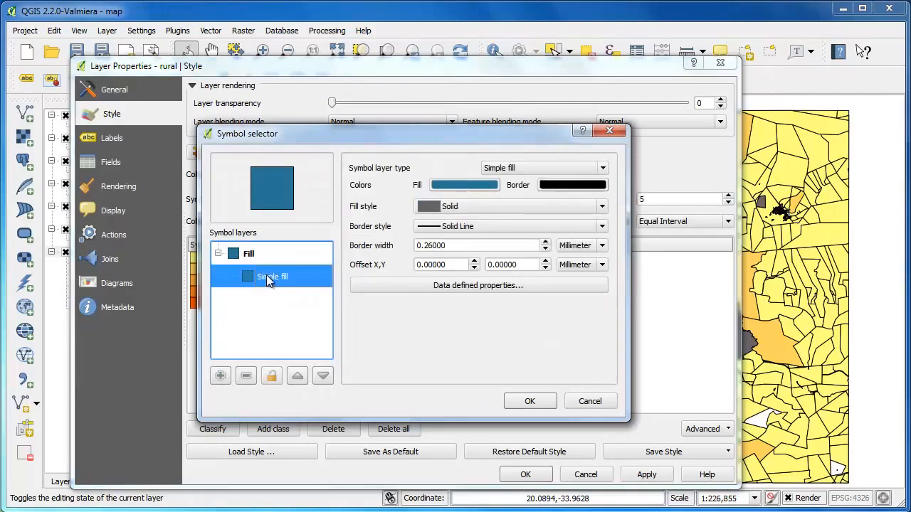
pyautogui.click(479, 227)
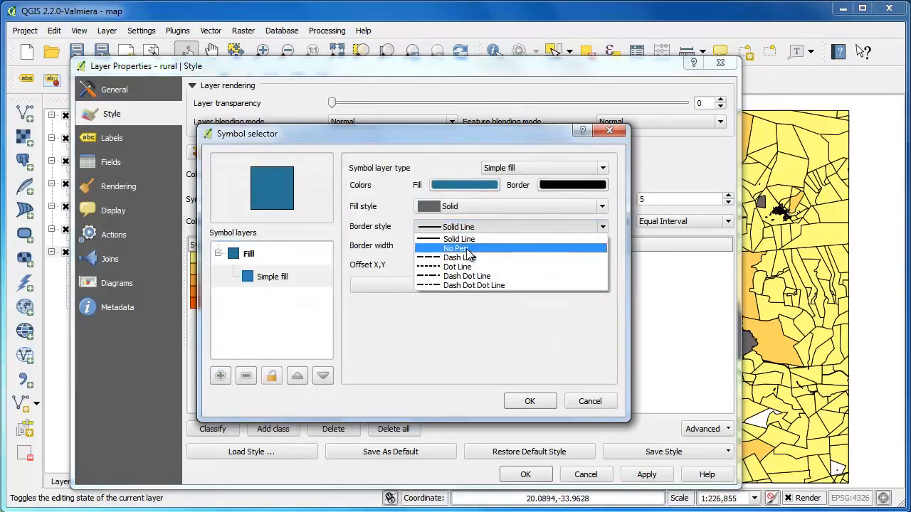
pyautogui.click(467, 247)
pyautogui.click(529, 401)
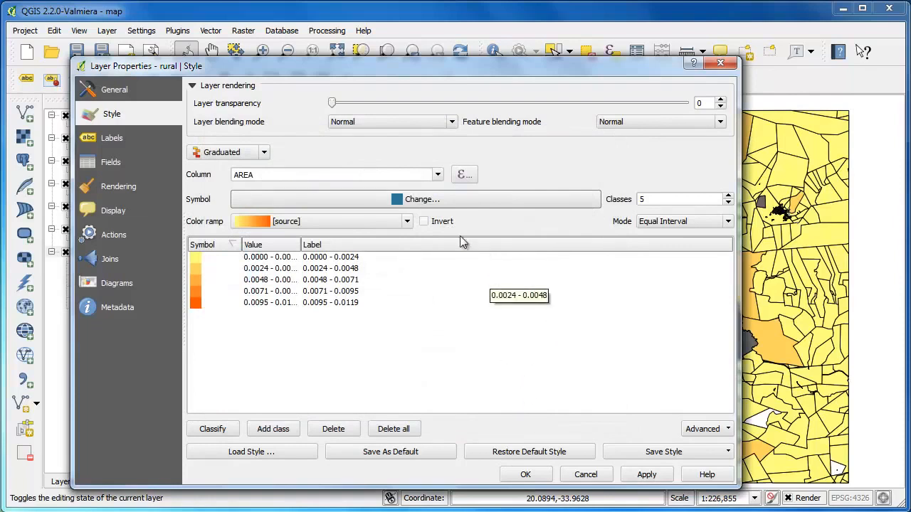
# Try 7 classes in the graduated classification and return the class count to 5
pyautogui.click(727, 197)
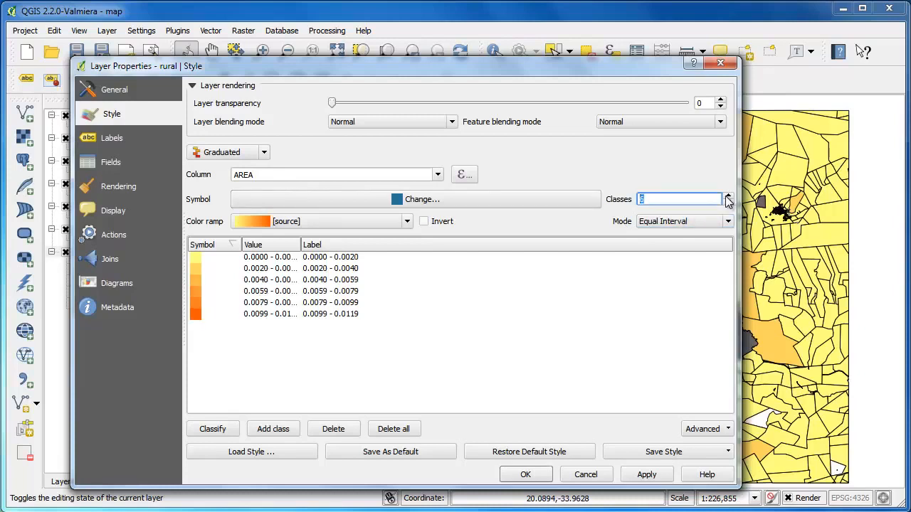
pyautogui.click(727, 197)
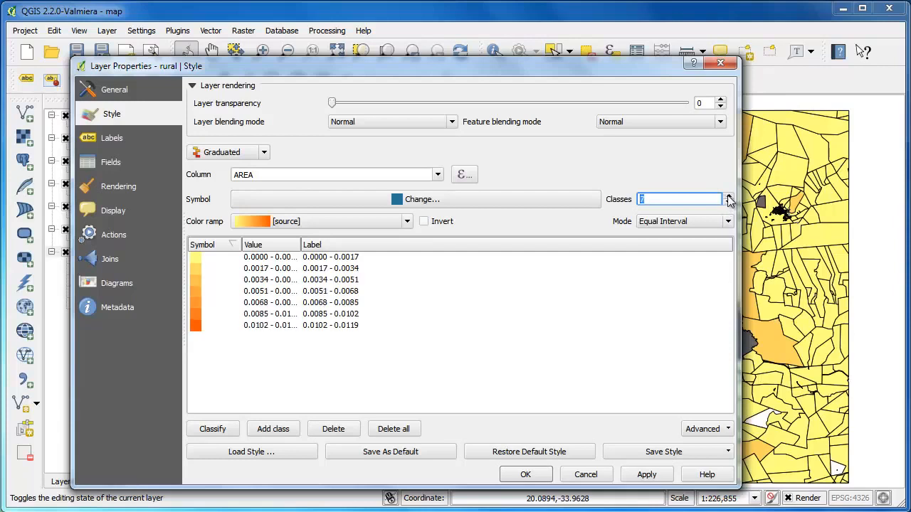
pyautogui.click(727, 202)
pyautogui.click(728, 202)
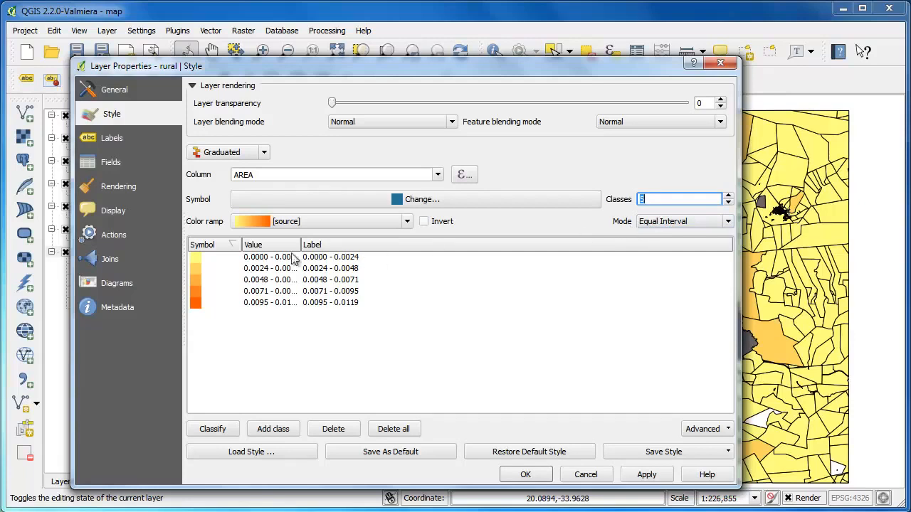
# Switch the rural layer's graduated classification mode to Quantile (Equal Count) and accept the style
pyautogui.click(729, 223)
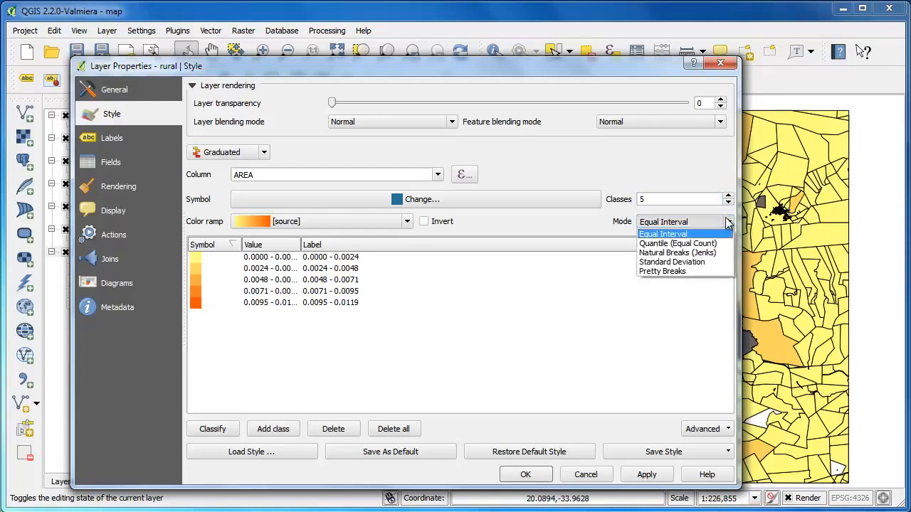
pyautogui.click(680, 244)
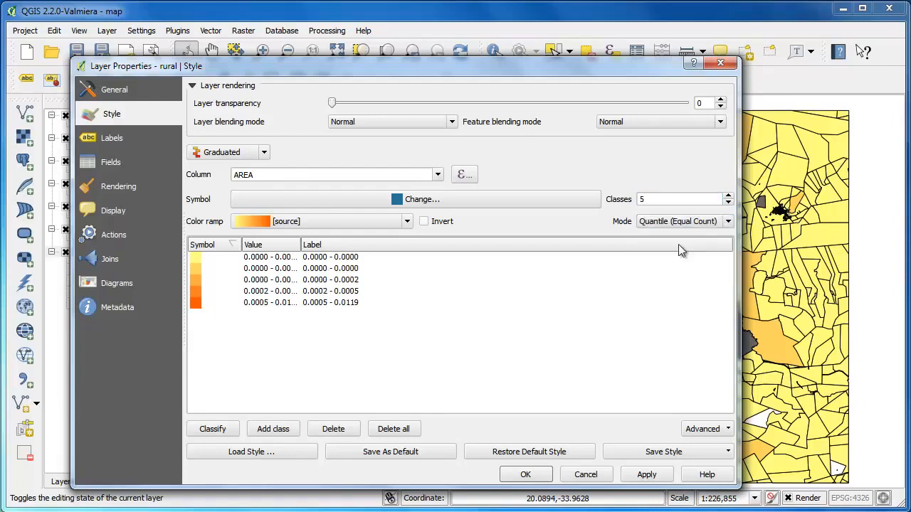
pyautogui.click(525, 474)
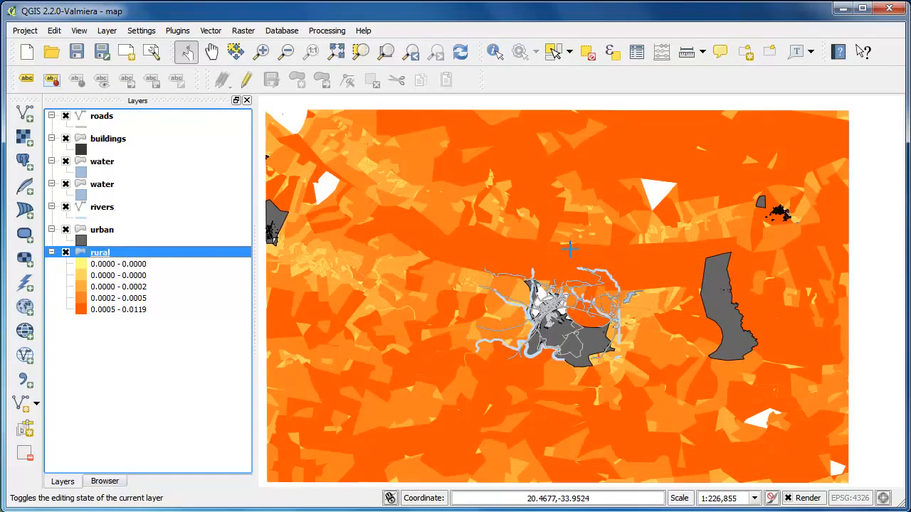
# Reopen the rural layer's style, change the classification mode to Standard Deviation, and apply it to the map
pyautogui.rightClick(90, 253)
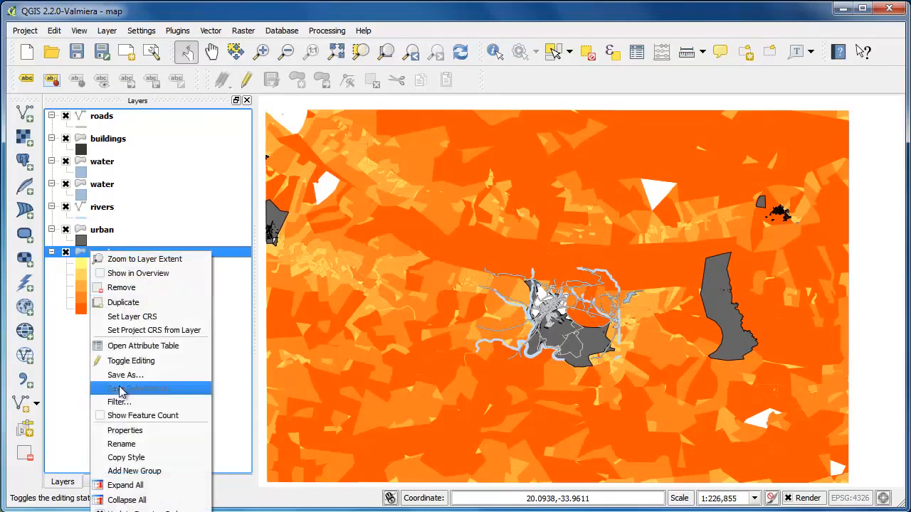
pyautogui.click(127, 431)
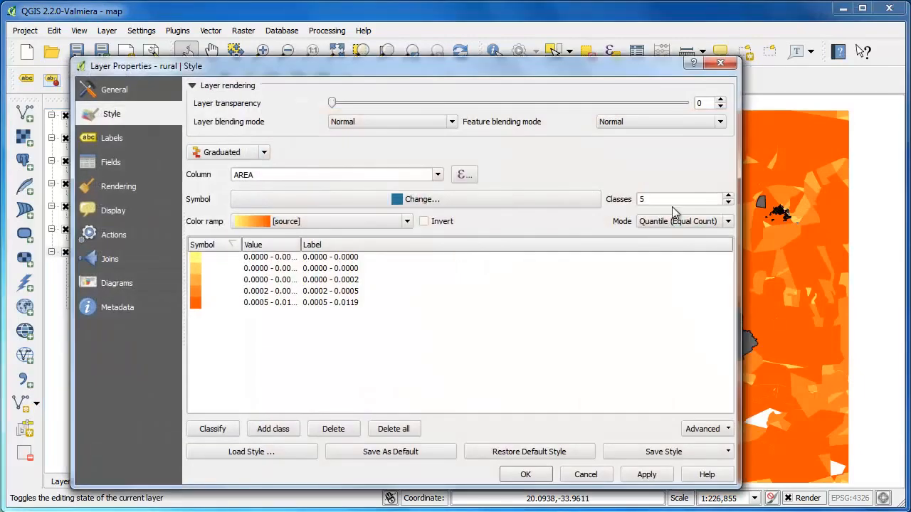
pyautogui.click(686, 222)
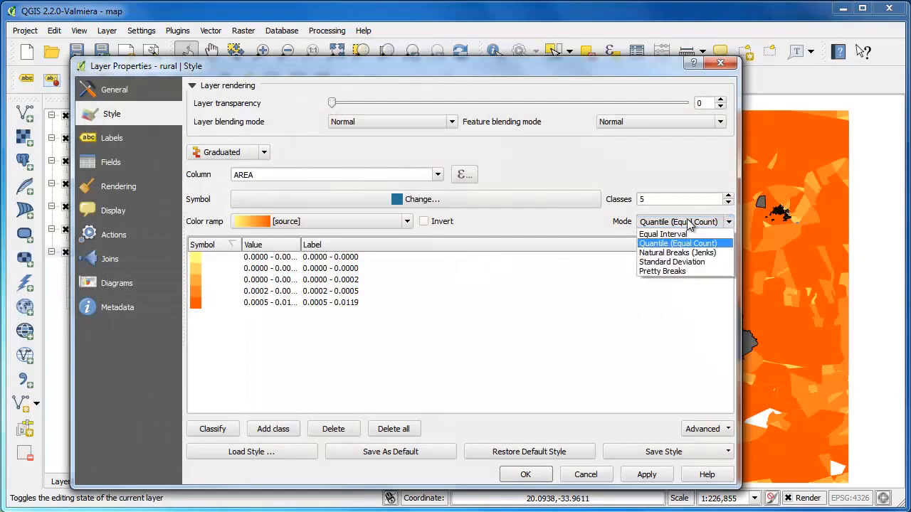
pyautogui.click(670, 263)
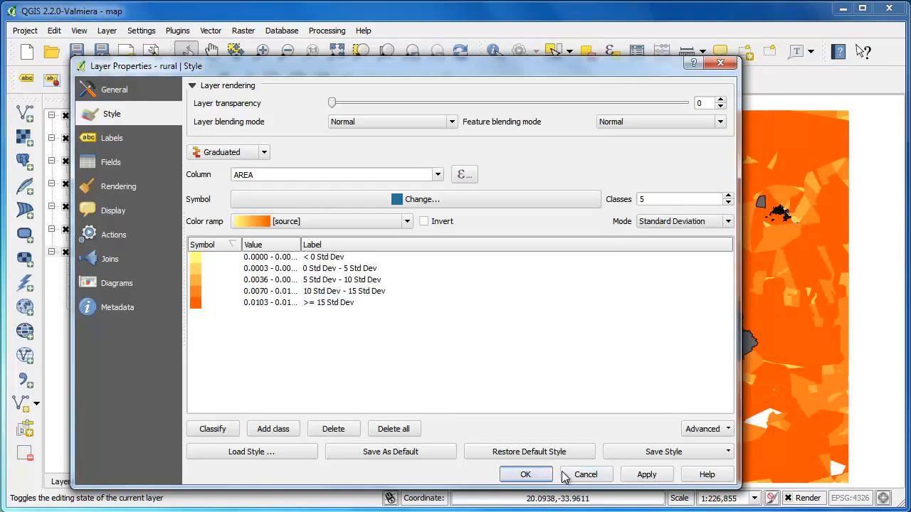
pyautogui.click(644, 474)
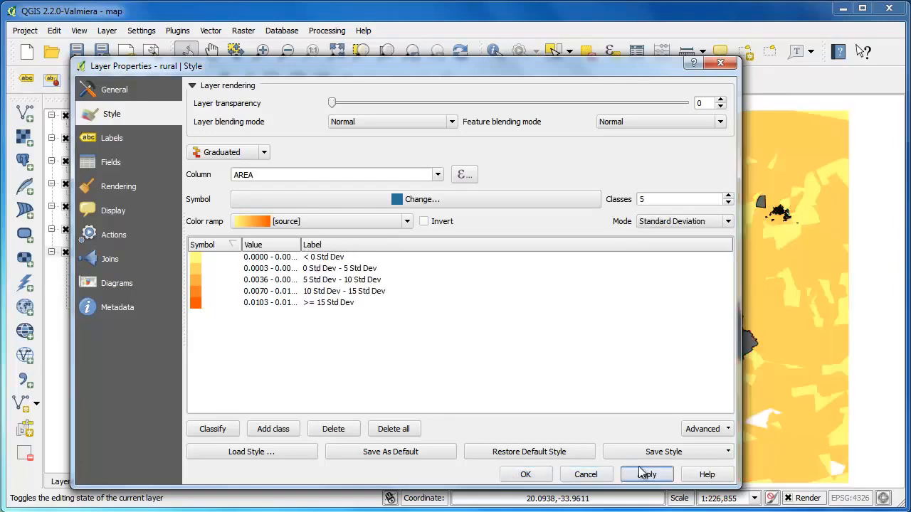
pyautogui.click(525, 474)
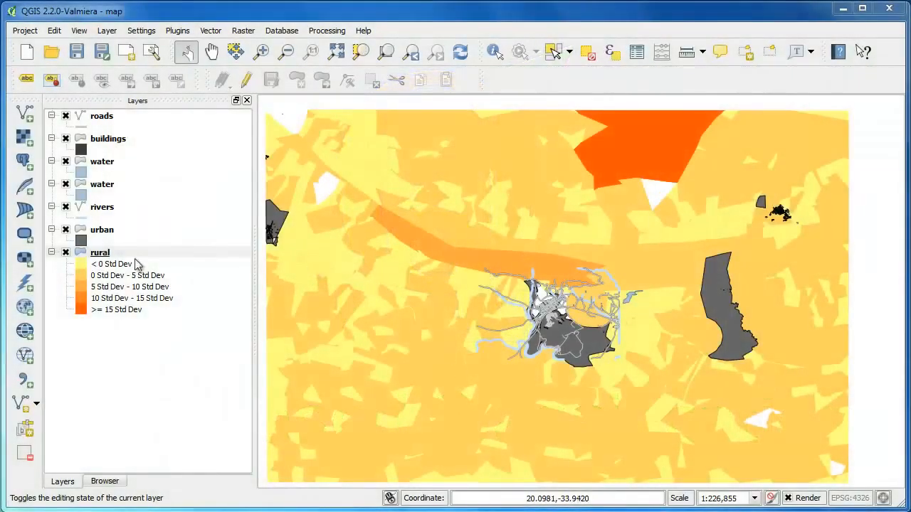
# Switch the rural layer's style to Rule-based rendering and delete the default unfiltered rule
pyautogui.rightClick(106, 255)
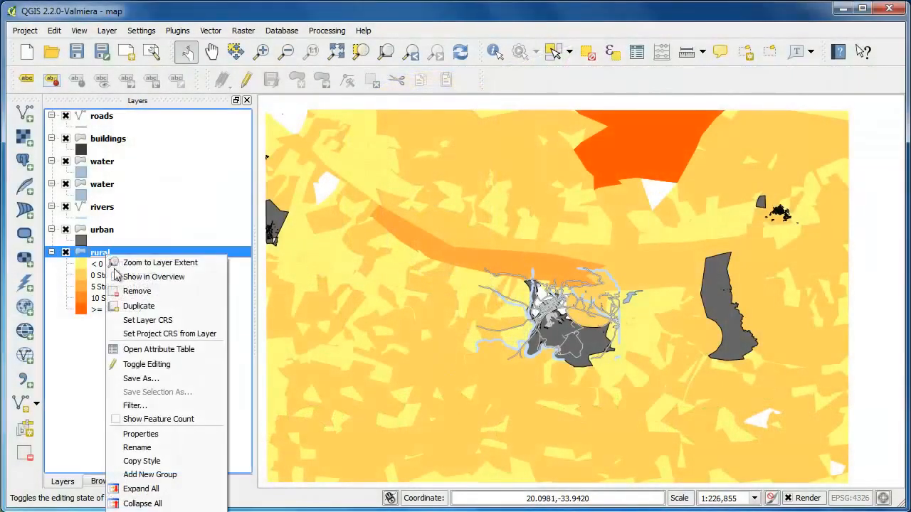
pyautogui.click(164, 434)
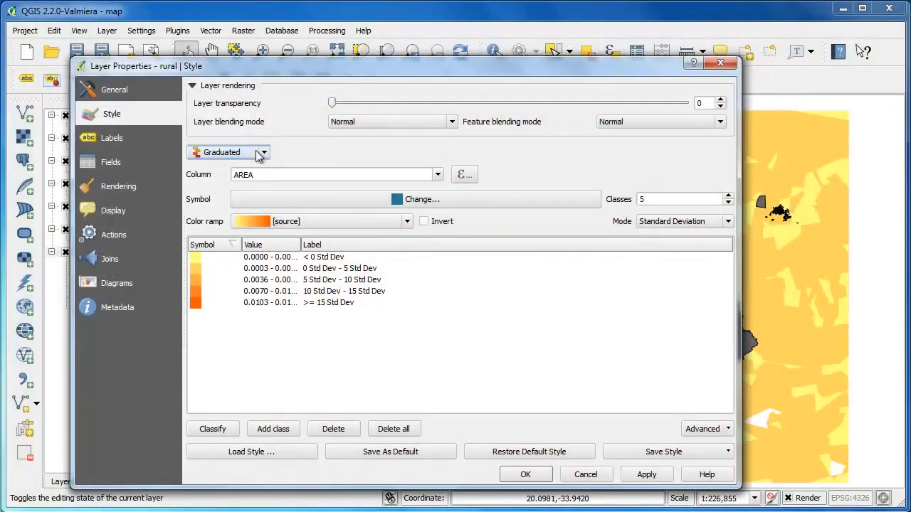
pyautogui.click(260, 153)
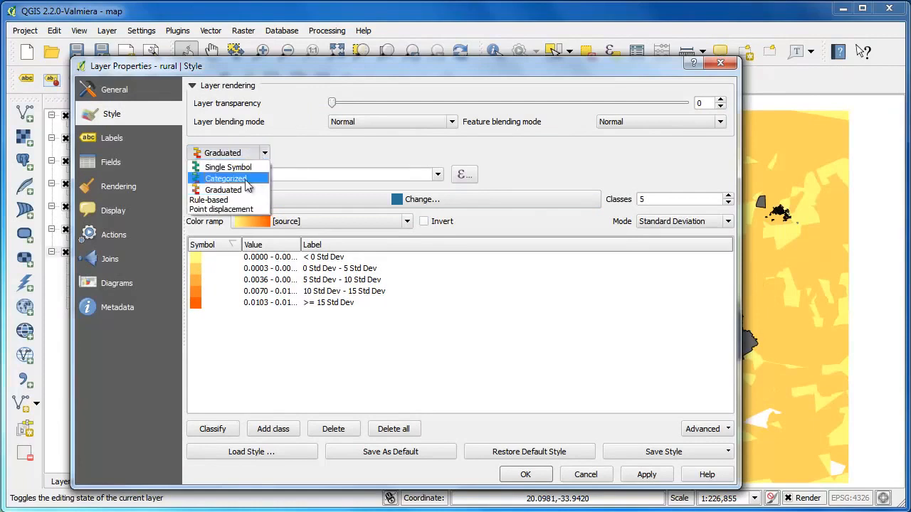
pyautogui.click(226, 201)
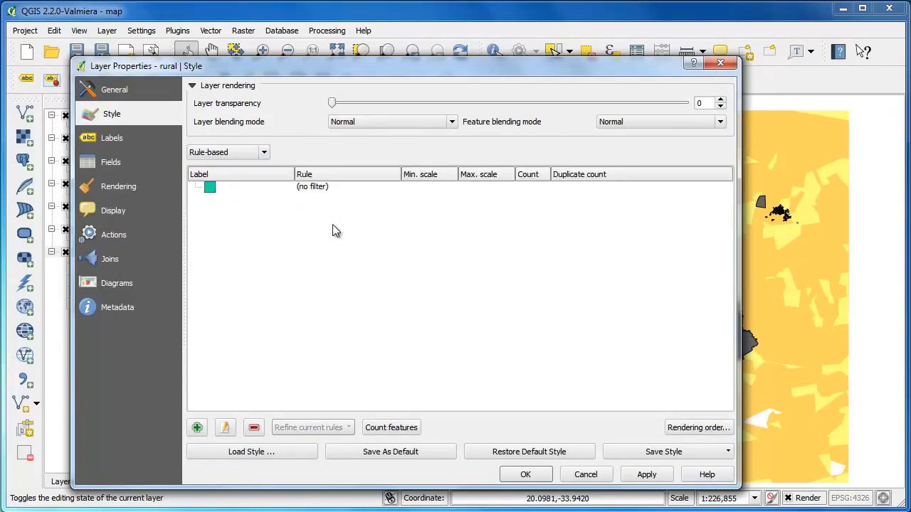
pyautogui.click(262, 188)
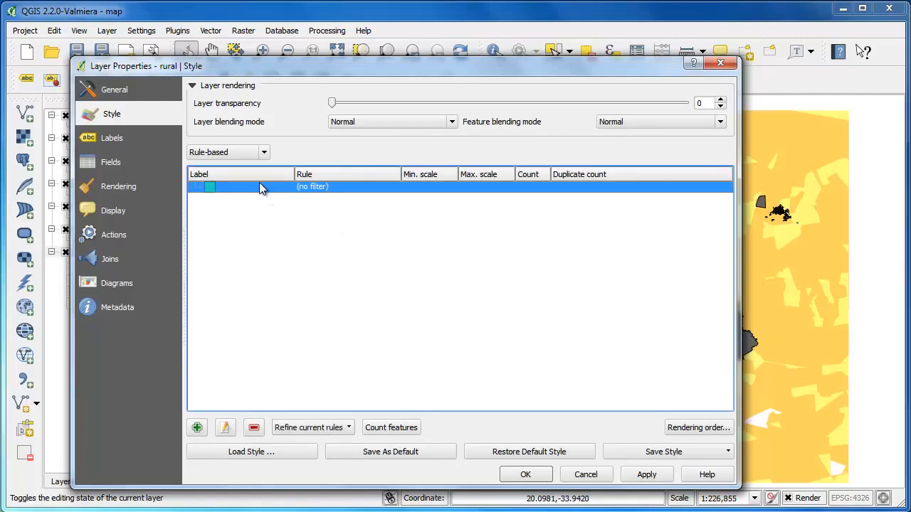
pyautogui.click(254, 428)
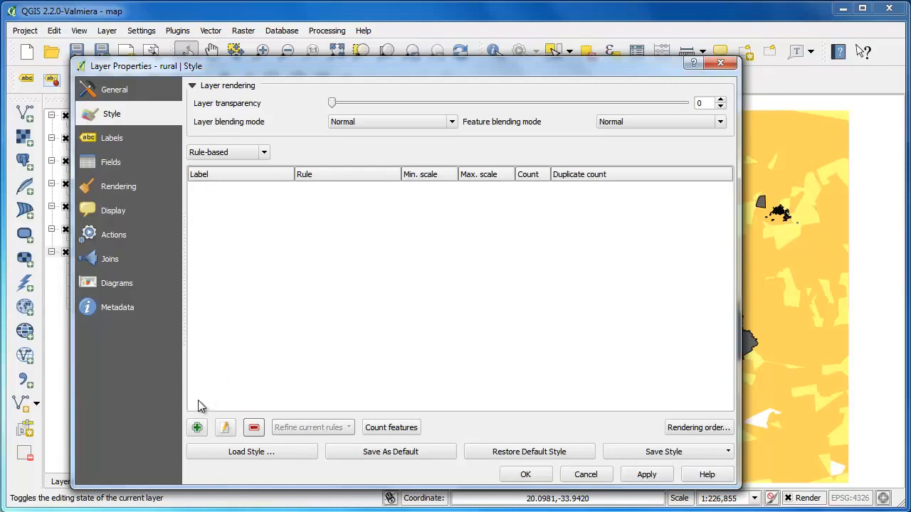
# Add a new rendering rule labelled Not in Swellendam
pyautogui.click(197, 428)
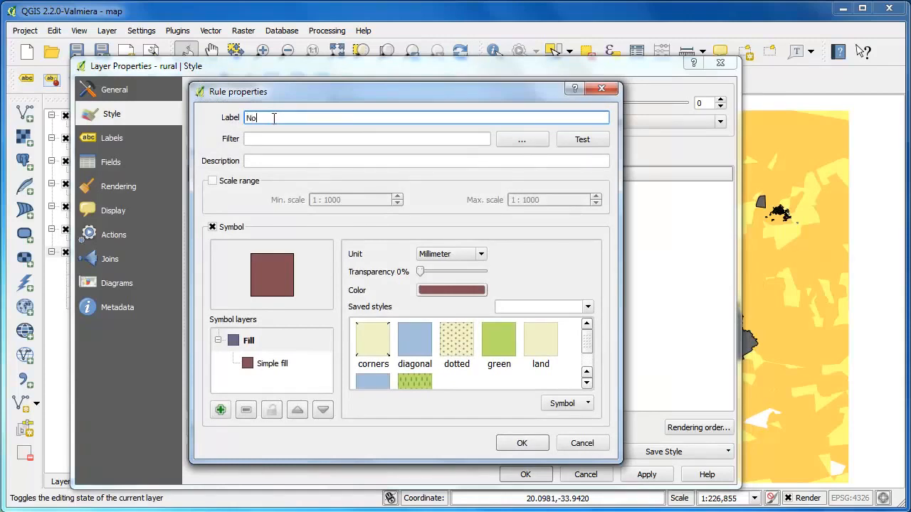
pyautogui.write('Swellendam')
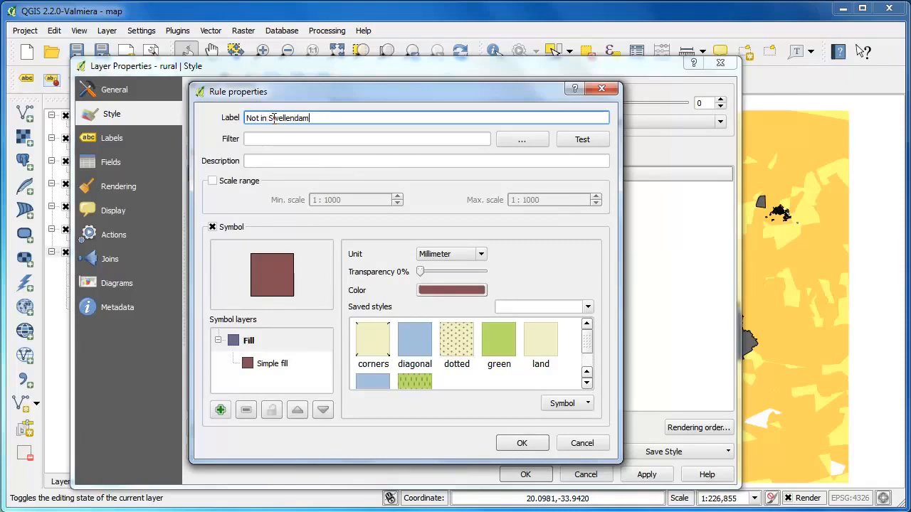
pyautogui.press('Tab')
# Build the rule's filter expression "MUNIC" != 'Barrydale/Swellendam' from the layer's field and its unique values
pyautogui.click(521, 139)
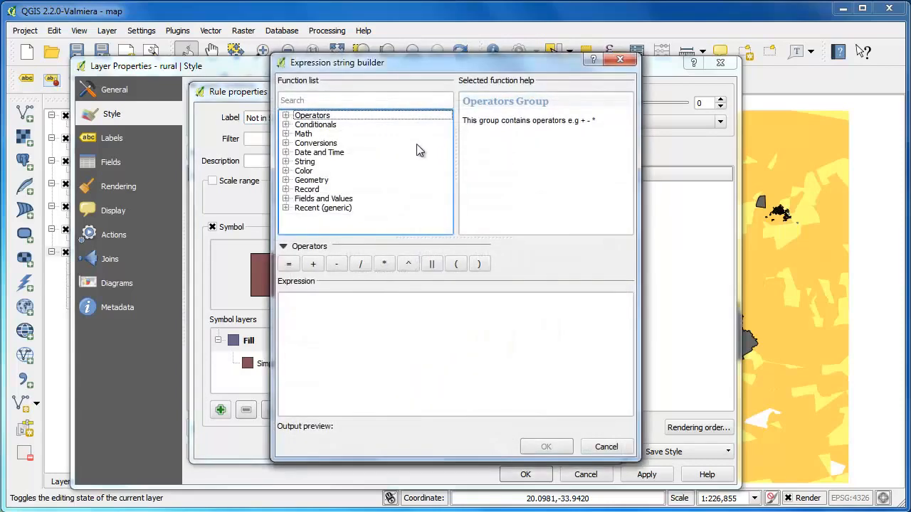
pyautogui.click(285, 199)
pyautogui.scroll(-4, 350, 204)
pyautogui.scroll(-3, 351, 204)
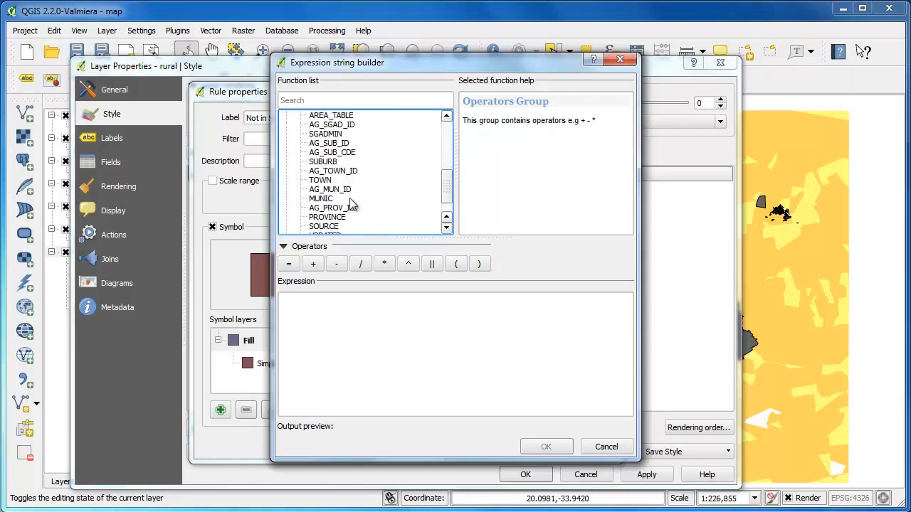
pyautogui.scroll(-1, 351, 204)
pyautogui.click(322, 172)
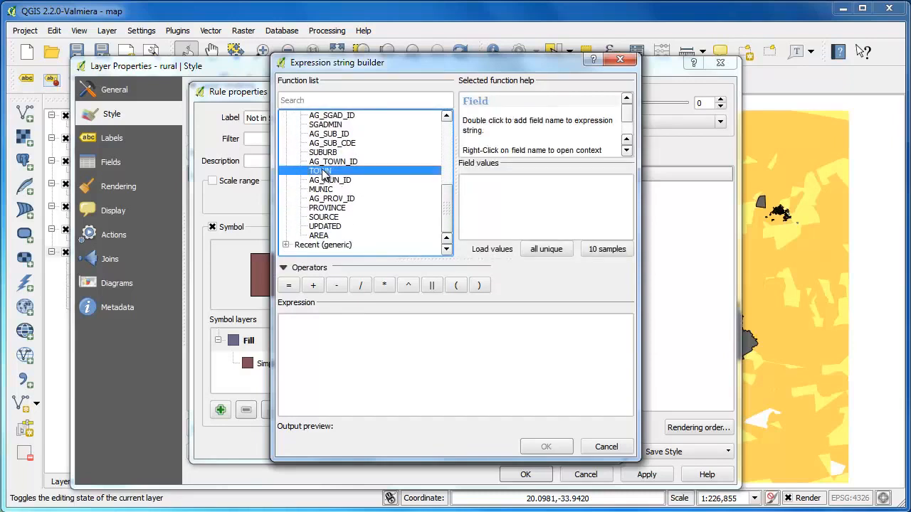
pyautogui.doubleClick(326, 189)
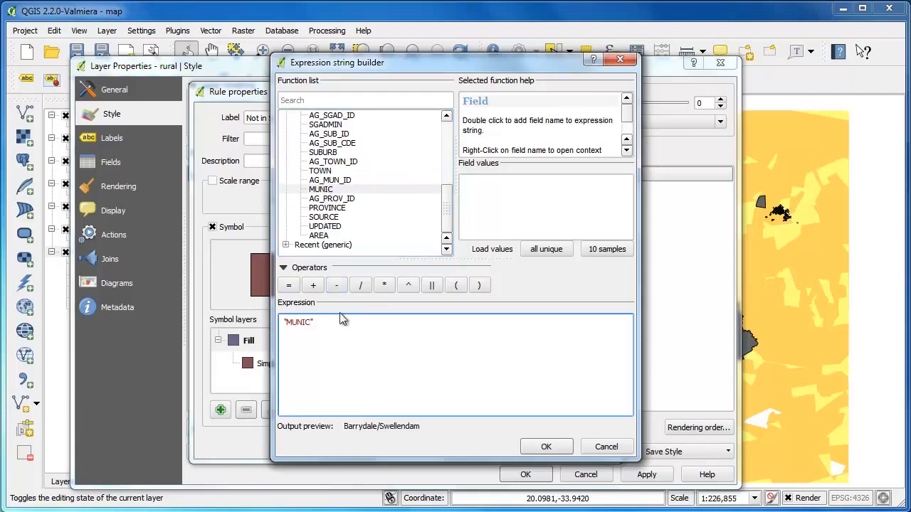
pyautogui.write('!')
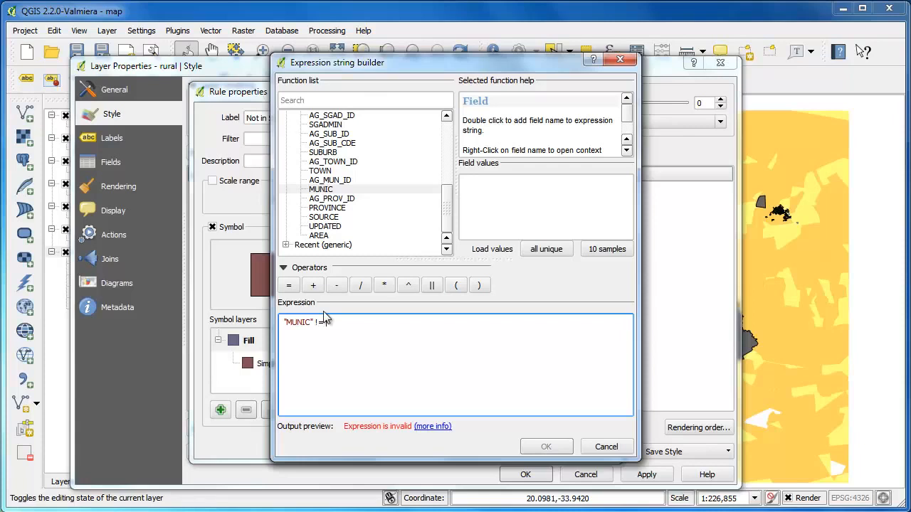
pyautogui.write('=')
pyautogui.click(543, 249)
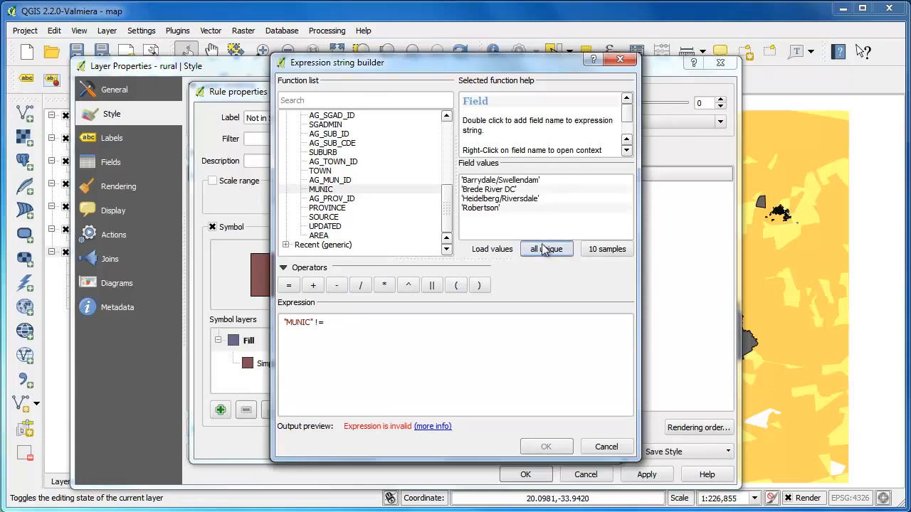
pyautogui.doubleClick(504, 181)
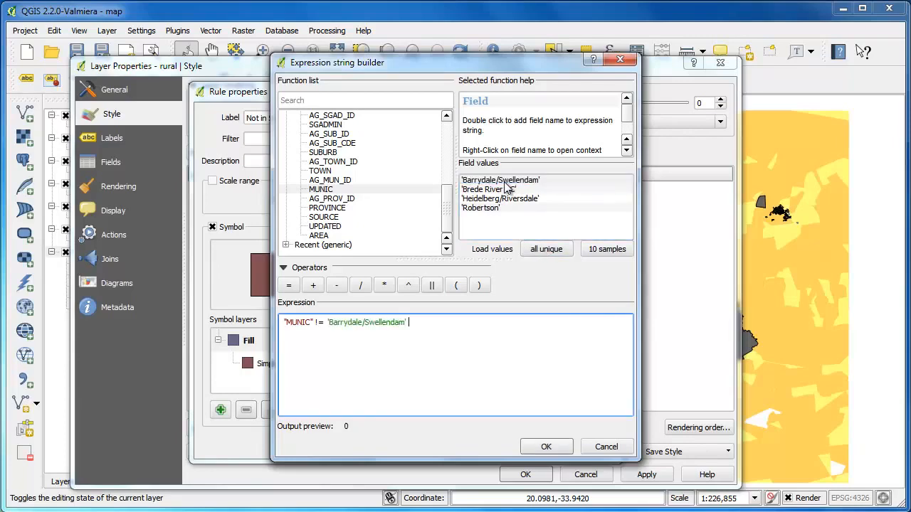
pyautogui.click(550, 446)
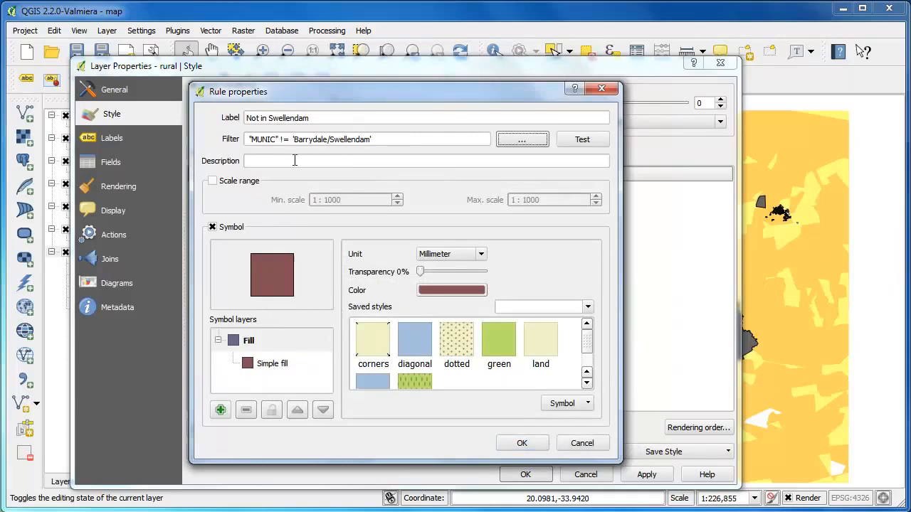
# Set the Not in Swellendam rule's symbol color to dark gray (100, 100, 100) and accept the rule
pyautogui.click(441, 287)
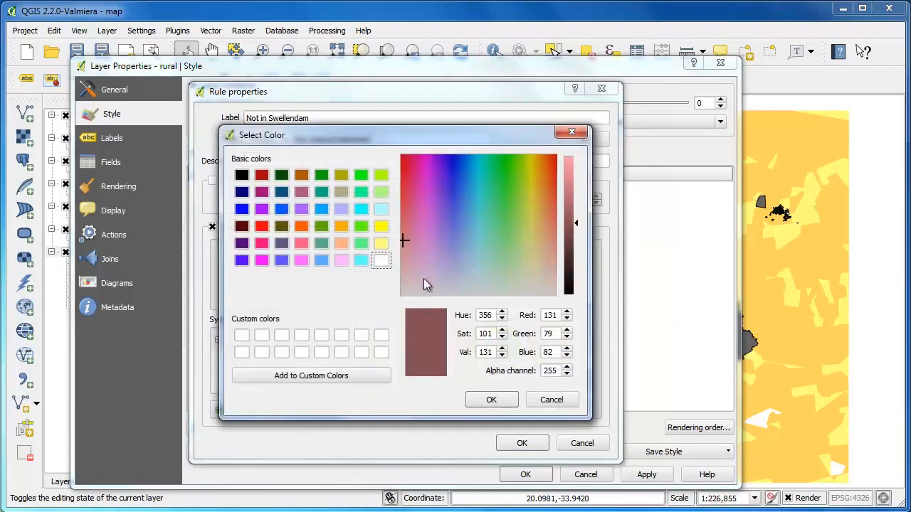
pyautogui.click(242, 175)
pyautogui.click(571, 264)
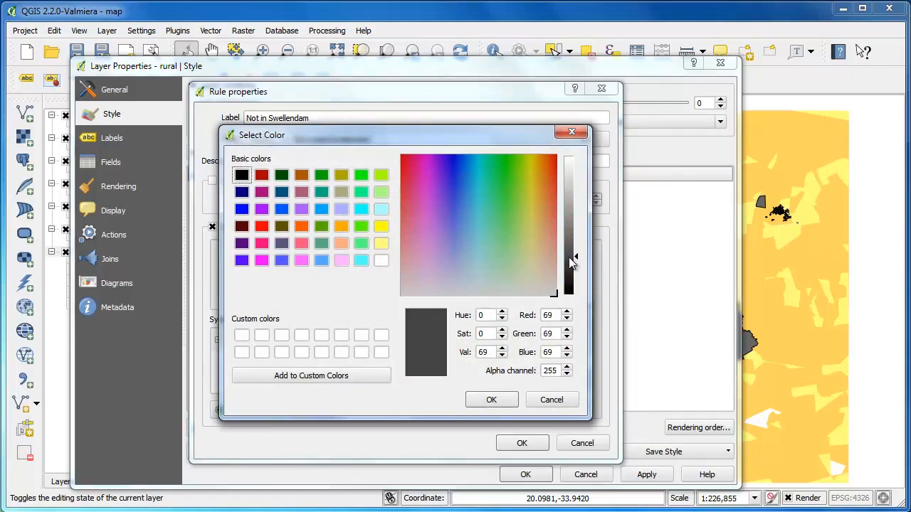
pyautogui.click(567, 241)
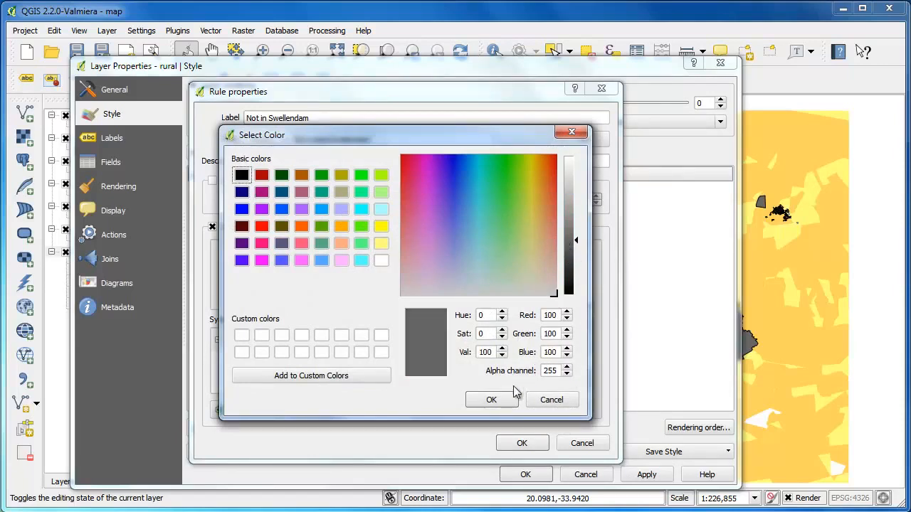
pyautogui.click(491, 400)
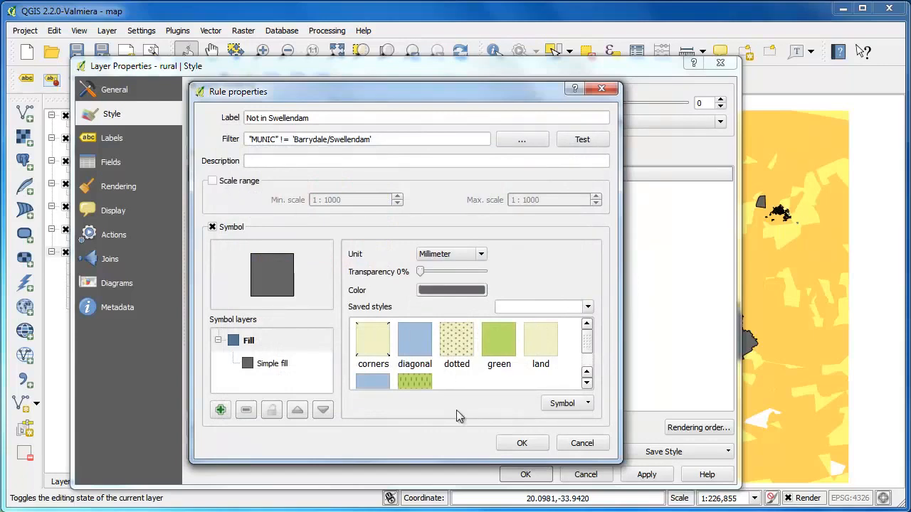
pyautogui.click(521, 443)
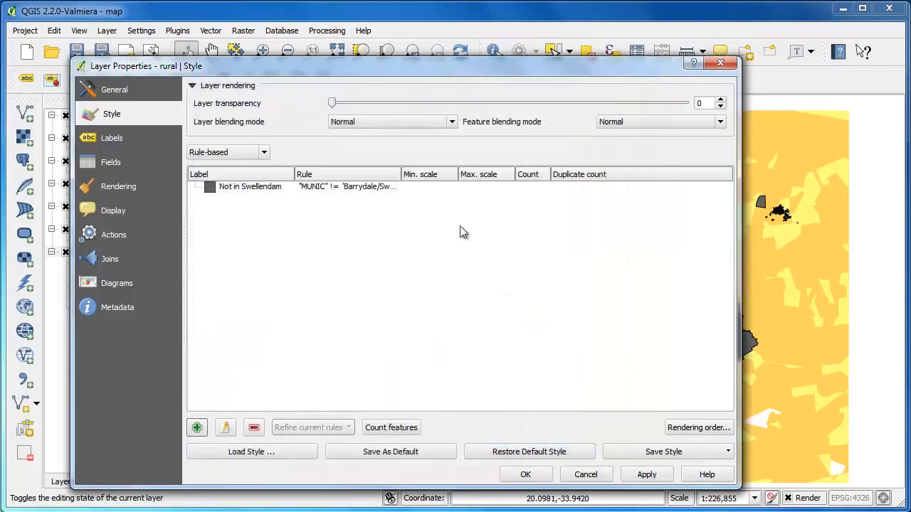
# Add a second rendering rule labelled Farms <= 0.00085
pyautogui.click(197, 427)
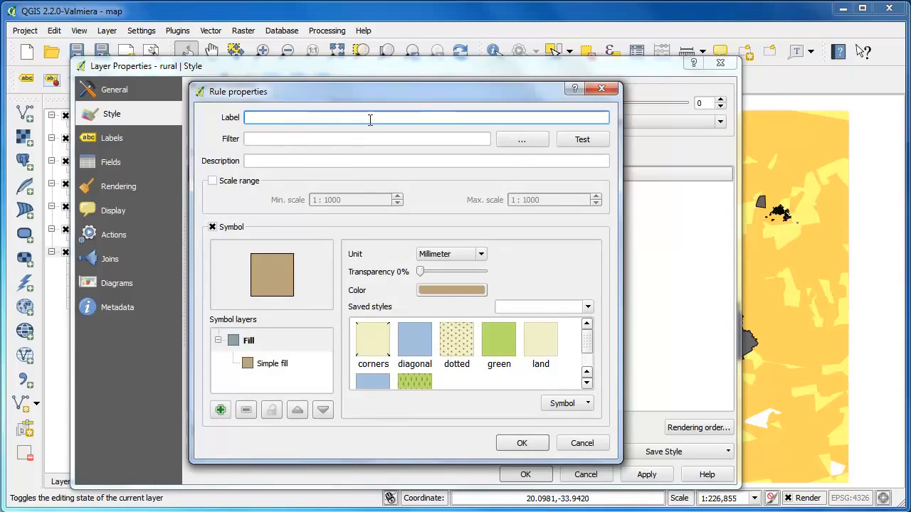
pyautogui.write('Far')
pyautogui.write('m that')
pyautogui.press('BackSpace')
pyautogui.press('BackSpace')
pyautogui.press('BackSpace')
pyautogui.press('BackSpace')
pyautogui.press('BackSpace')
pyautogui.press('BackSpace')
pyautogui.press('BackSpace')
pyautogui.press('BackSpace')
pyautogui.press('BackSpace')
pyautogui.write('s ')
pyautogui.write(',')
pyautogui.write('= 0.00085')
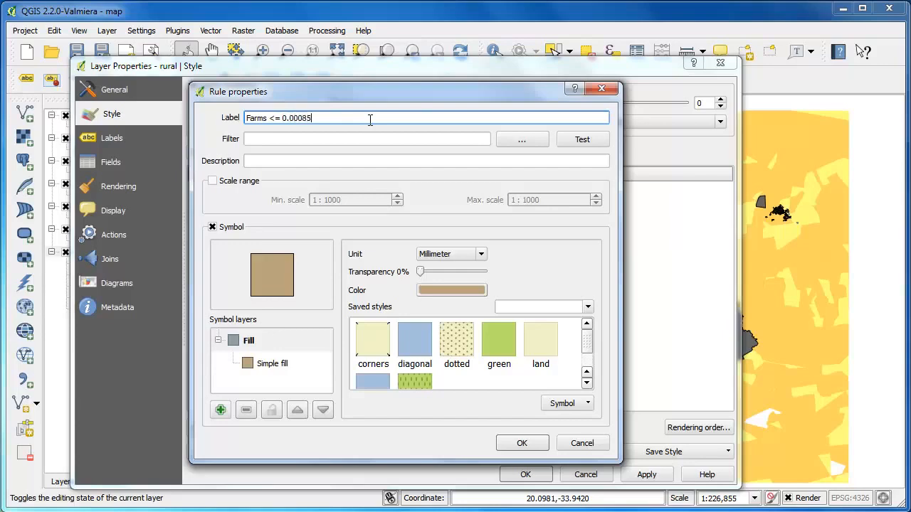
pyautogui.press('Tab')
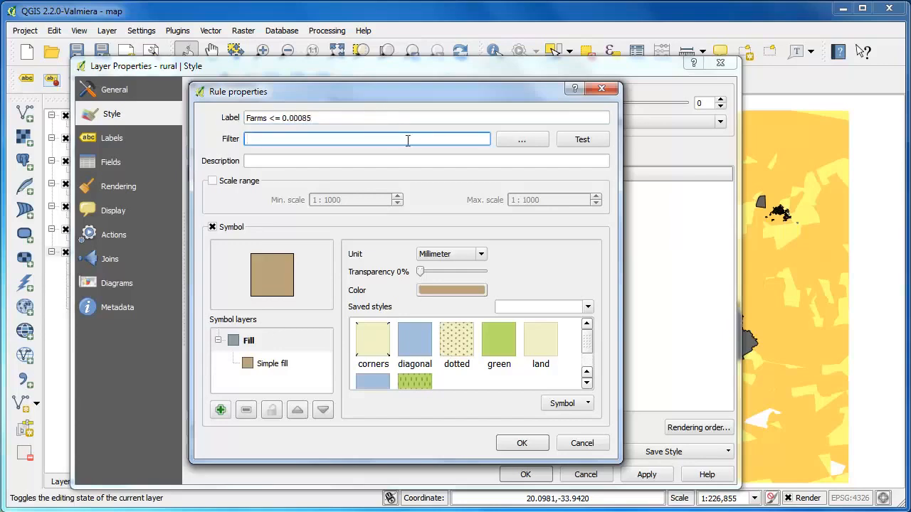
# Build the filter expression "AREA" <= 0.00085 for the Farms <= 0.00085 rule from the layer's field and the less-or-equal operator
pyautogui.click(522, 138)
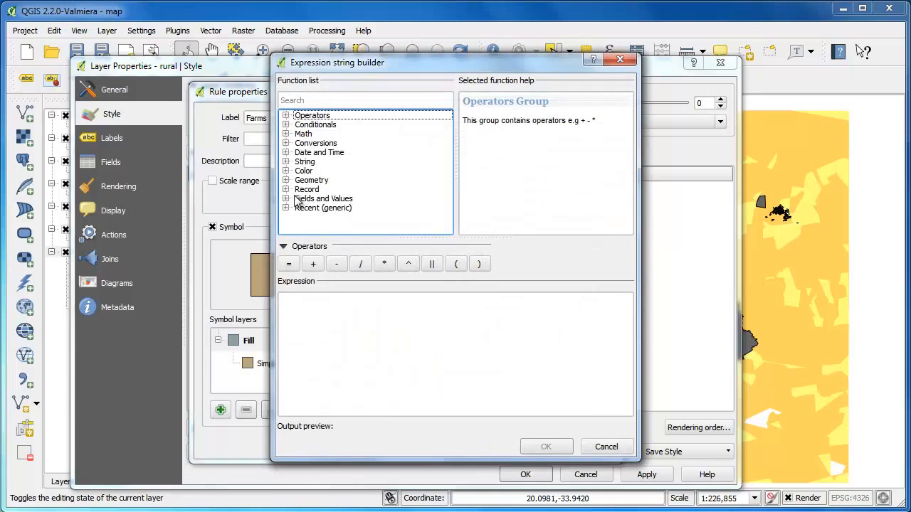
pyautogui.doubleClick(298, 200)
pyautogui.scroll(-5, 341, 188)
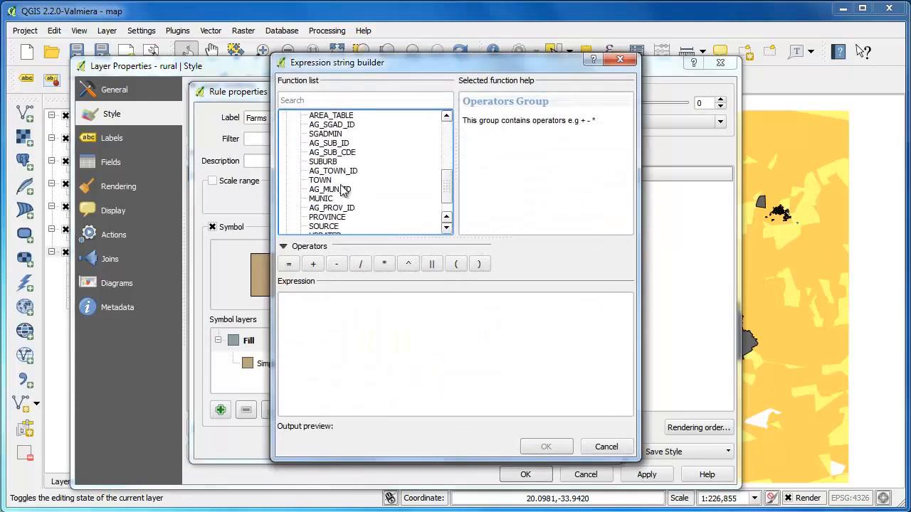
pyautogui.scroll(-2, 341, 189)
pyautogui.click(318, 218)
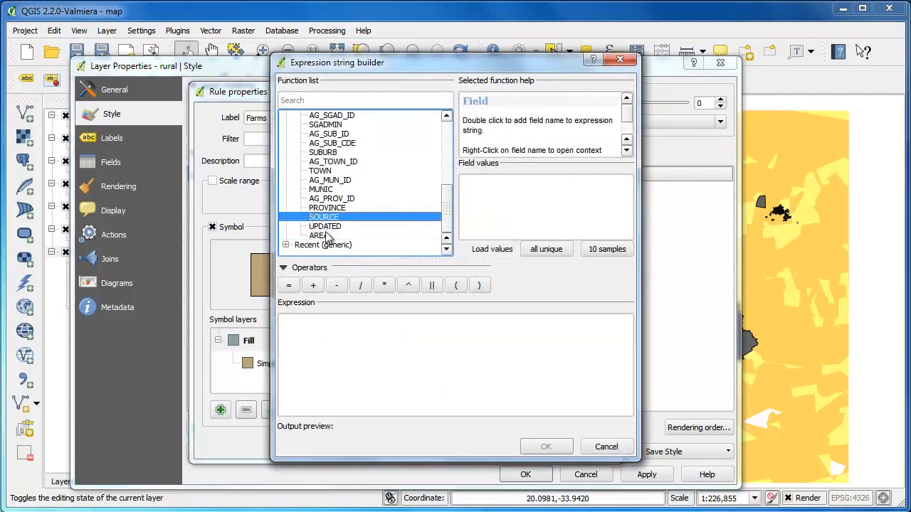
pyautogui.doubleClick(319, 236)
pyautogui.scroll(10, 341, 174)
pyautogui.click(285, 115)
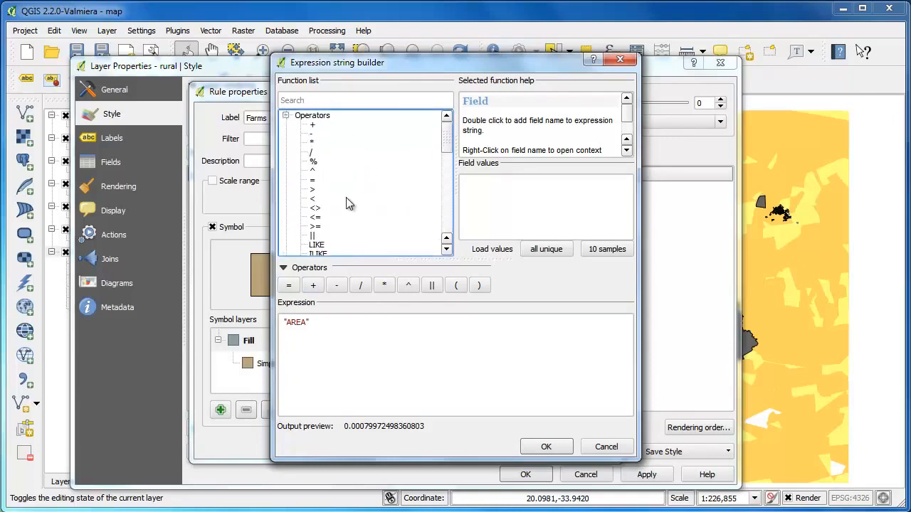
pyautogui.doubleClick(316, 217)
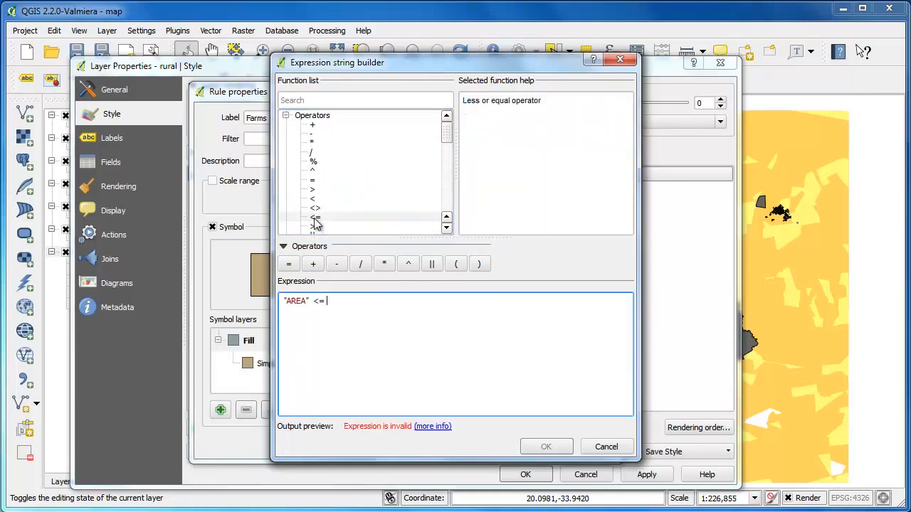
pyautogui.write('0.000')
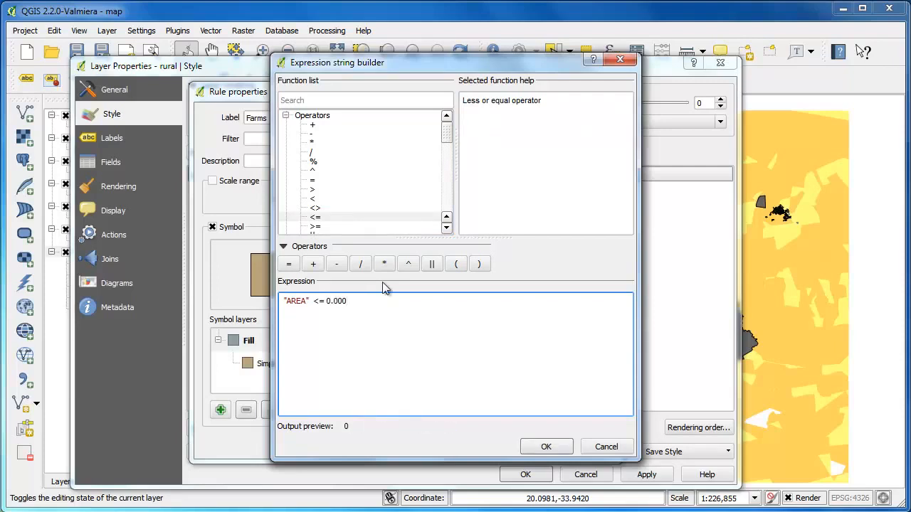
pyautogui.write('85')
pyautogui.click(546, 447)
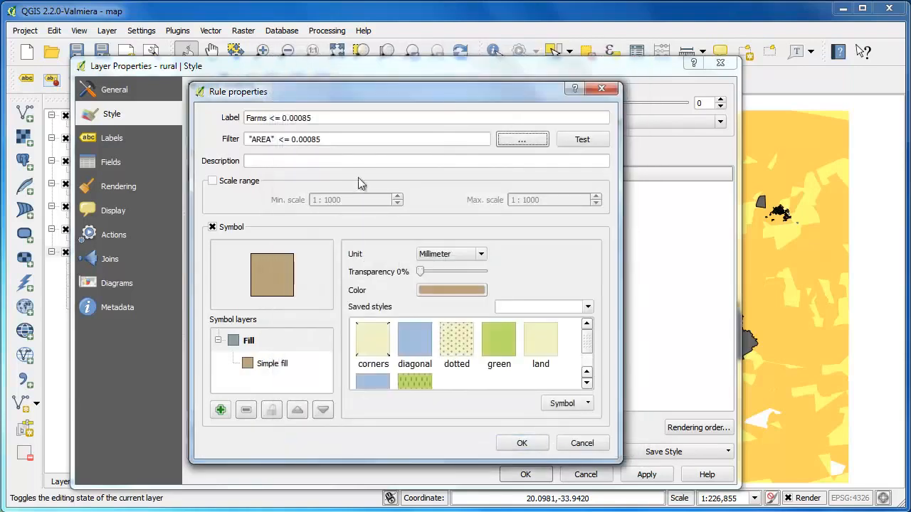
# Set the Farms <= 0.00085 rule's symbol color to light yellow from the basic colors and accept the rule
pyautogui.click(269, 272)
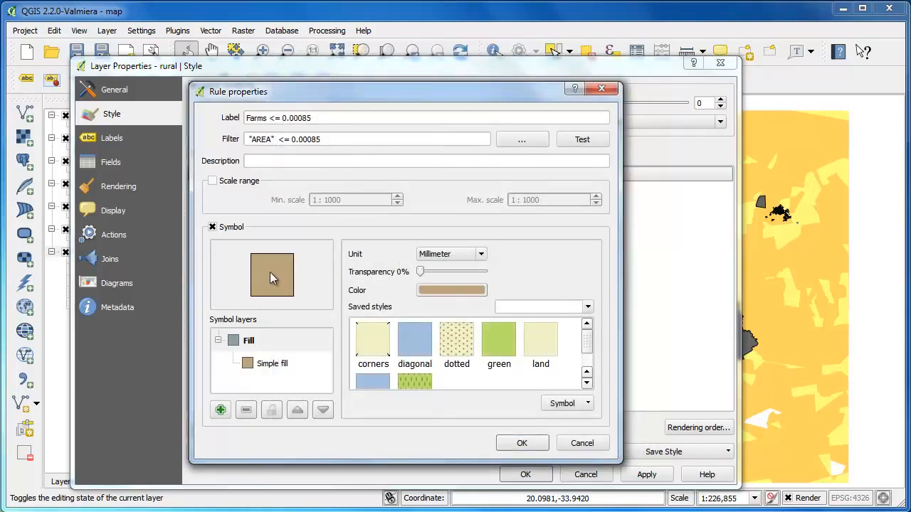
pyautogui.click(446, 290)
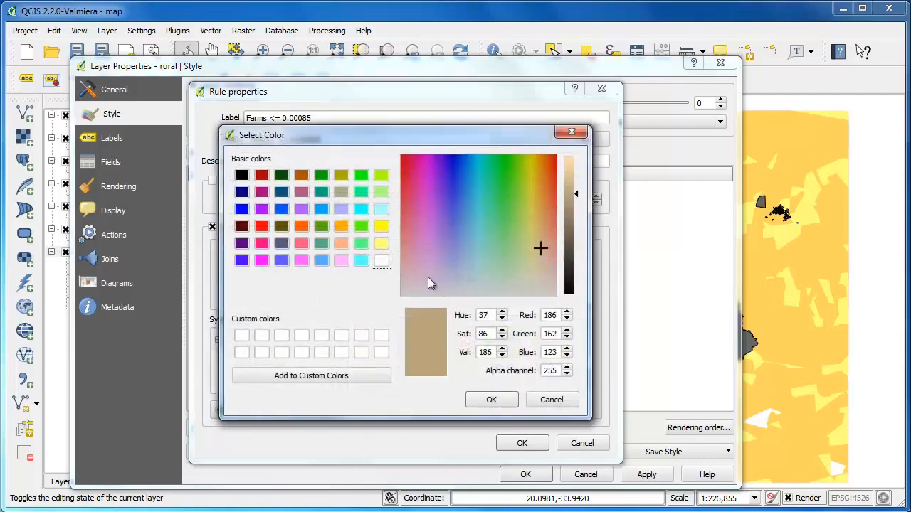
pyautogui.click(382, 245)
pyautogui.click(494, 399)
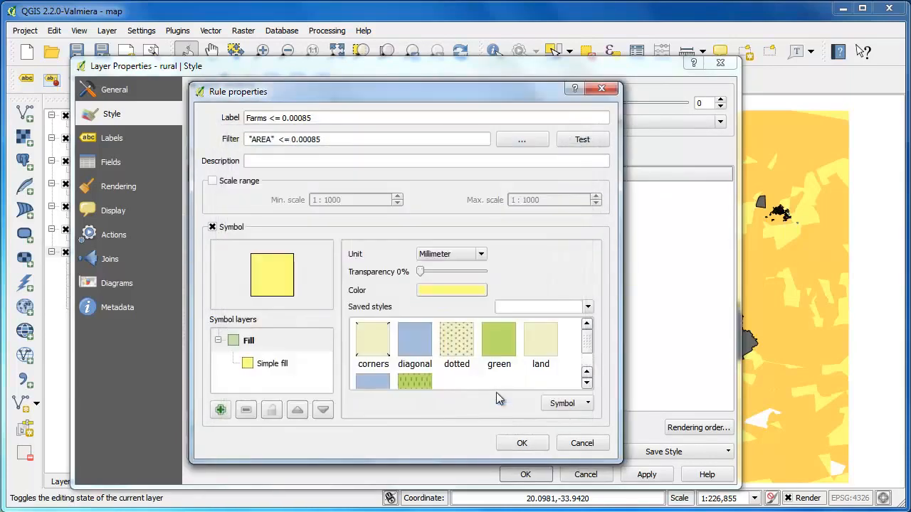
pyautogui.click(522, 443)
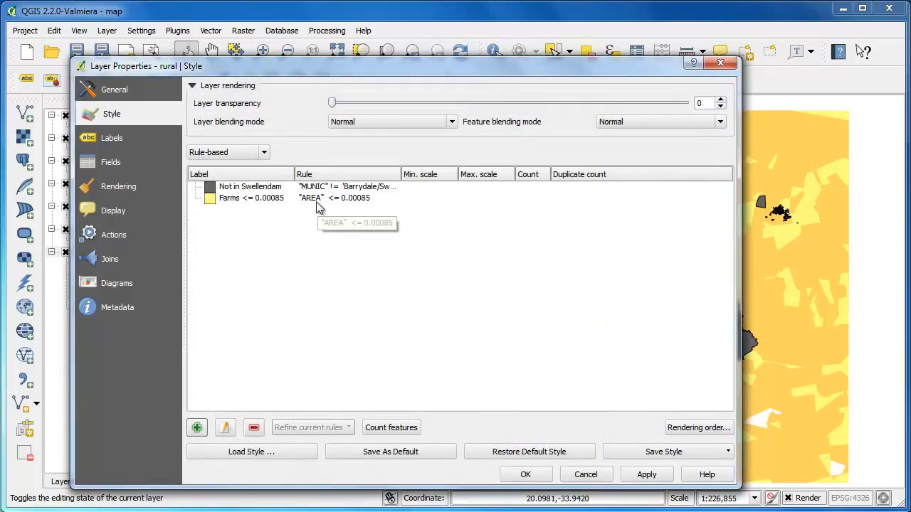
# Add a third rendering rule labelled Farm >= 0.00085
pyautogui.click(197, 428)
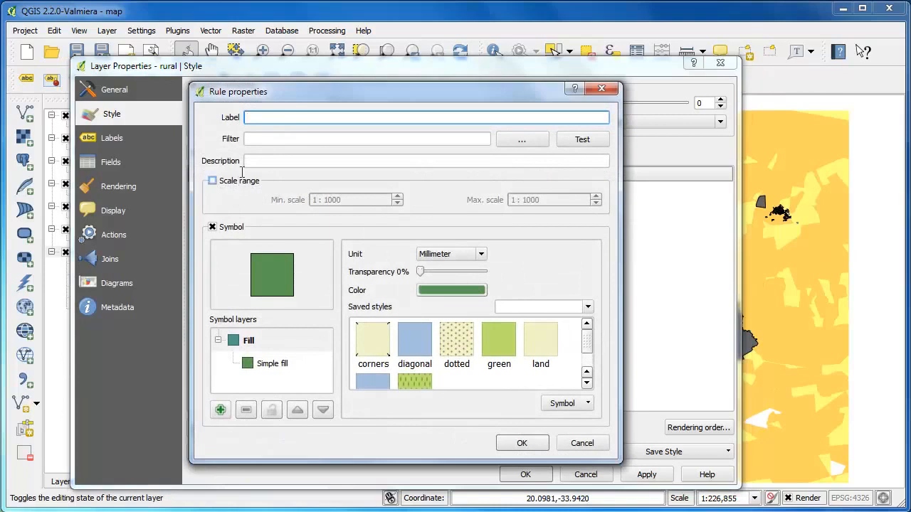
pyautogui.write('Far')
pyautogui.press('BackSpace')
pyautogui.write('rm >= ')
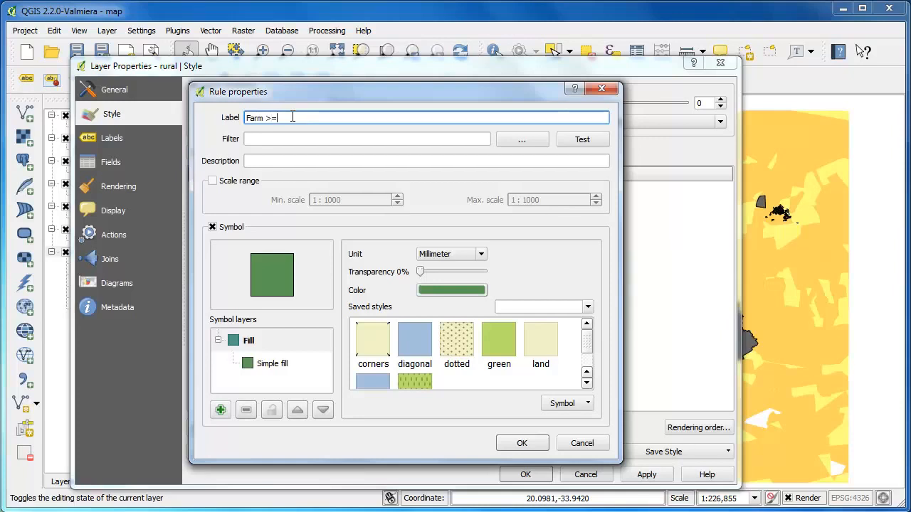
pyautogui.write('0.00085')
# Build the filter expression "AREA" >= 0.00085 for the new rule from the layer's field and the greater-or-equal operator
pyautogui.click(514, 140)
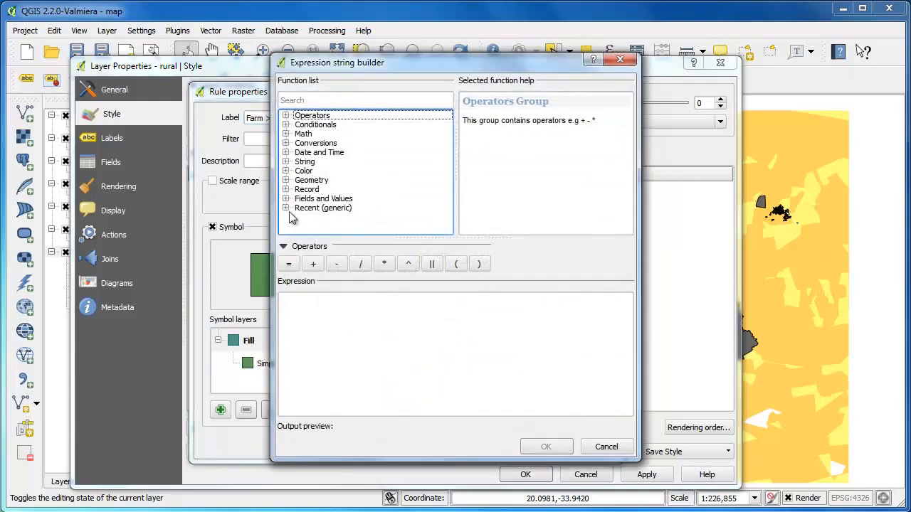
pyautogui.click(286, 199)
pyautogui.scroll(-7, 373, 191)
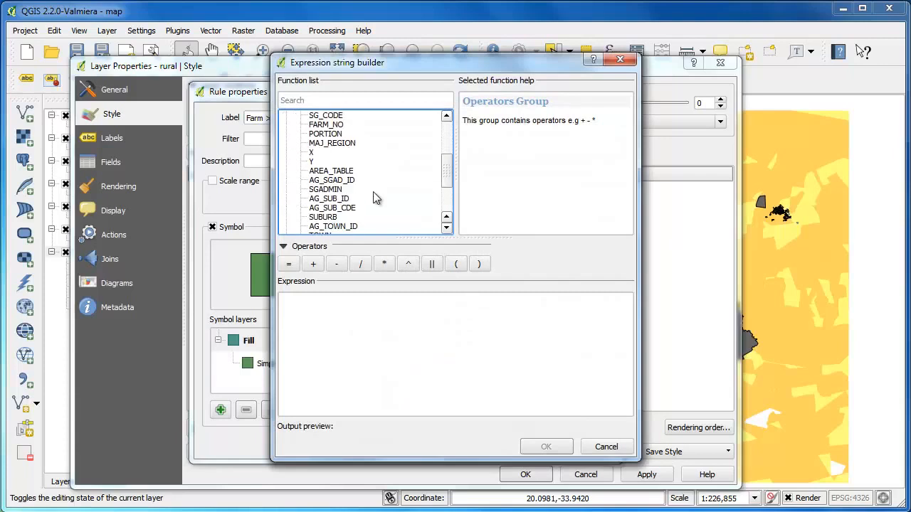
pyautogui.click(318, 217)
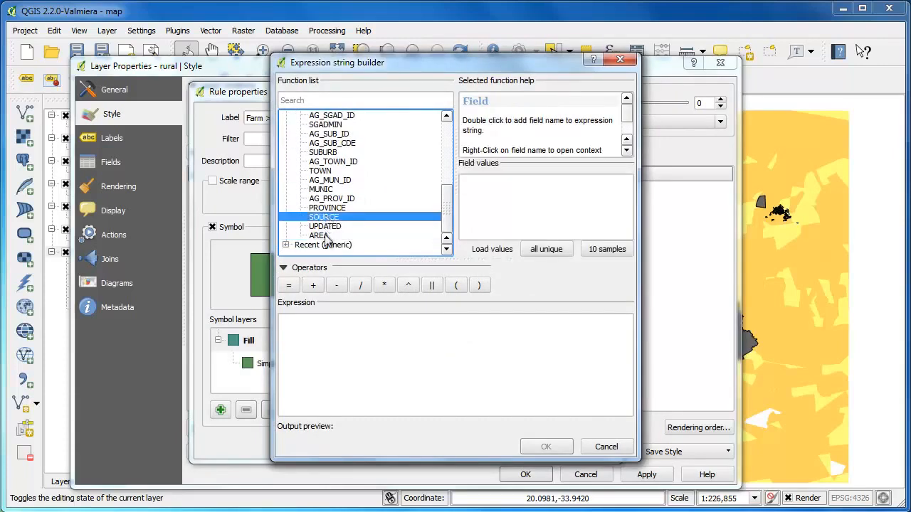
pyautogui.doubleClick(327, 236)
pyautogui.scroll(8, 354, 217)
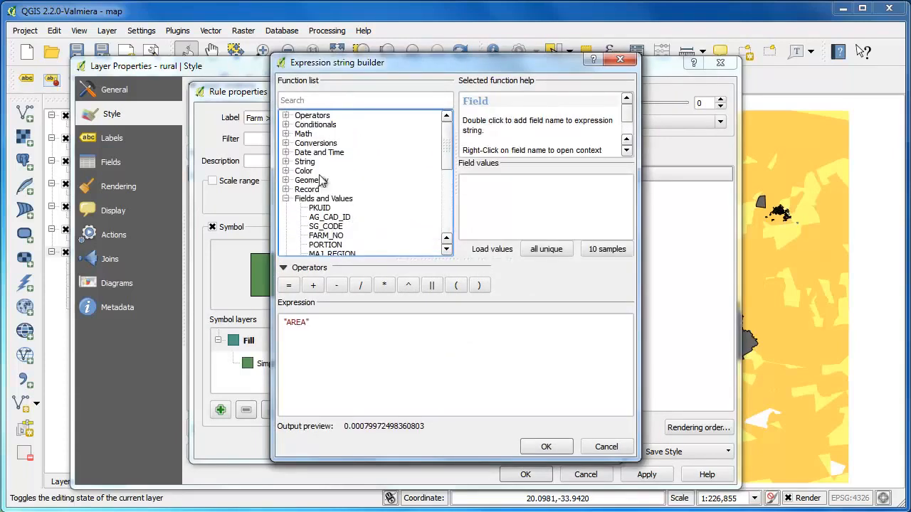
pyautogui.click(286, 116)
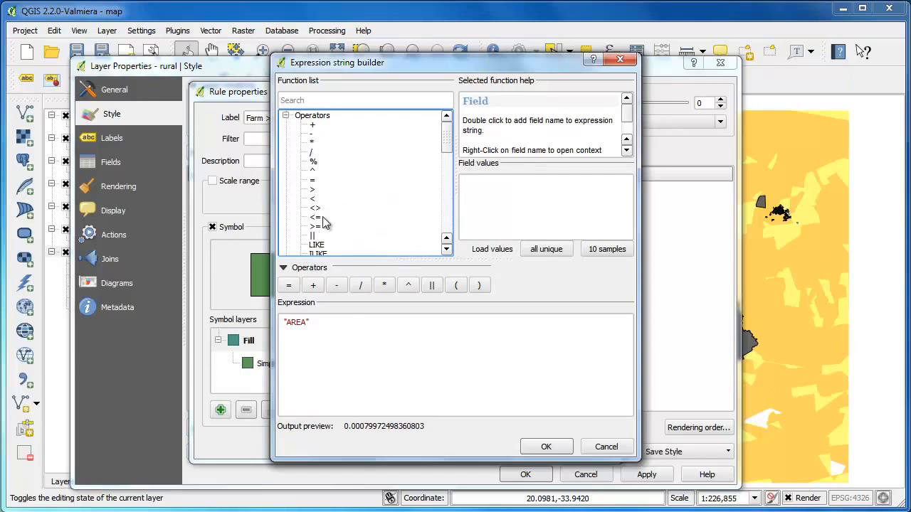
pyautogui.doubleClick(315, 227)
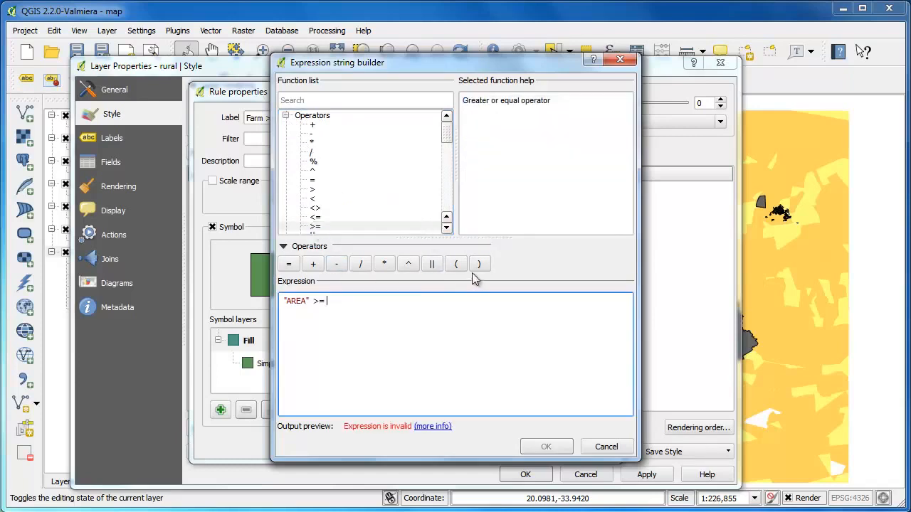
pyautogui.click(350, 300)
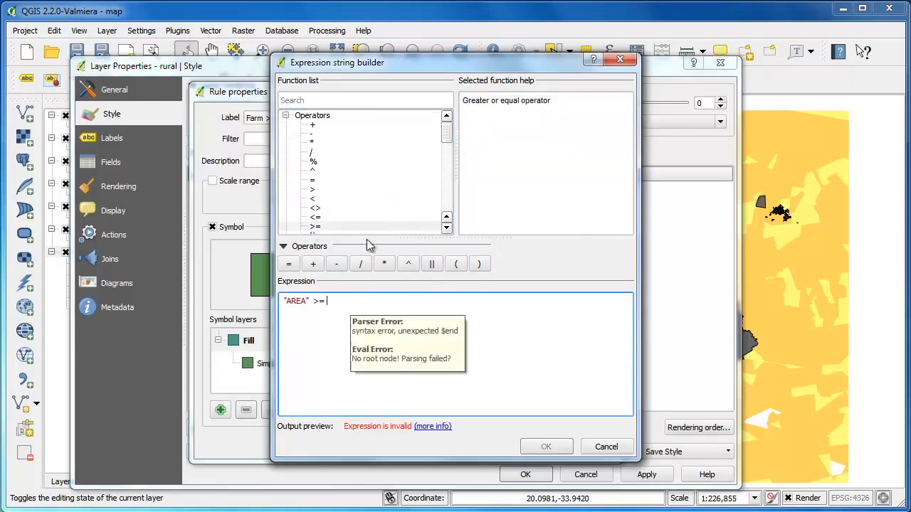
pyautogui.click(285, 115)
pyautogui.scroll(-2, 324, 153)
pyautogui.scroll(-1, 323, 154)
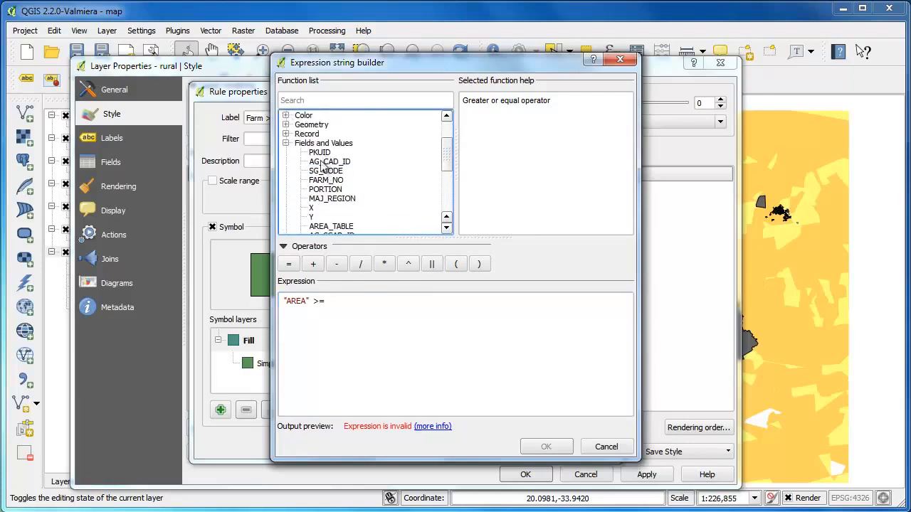
pyautogui.click(337, 304)
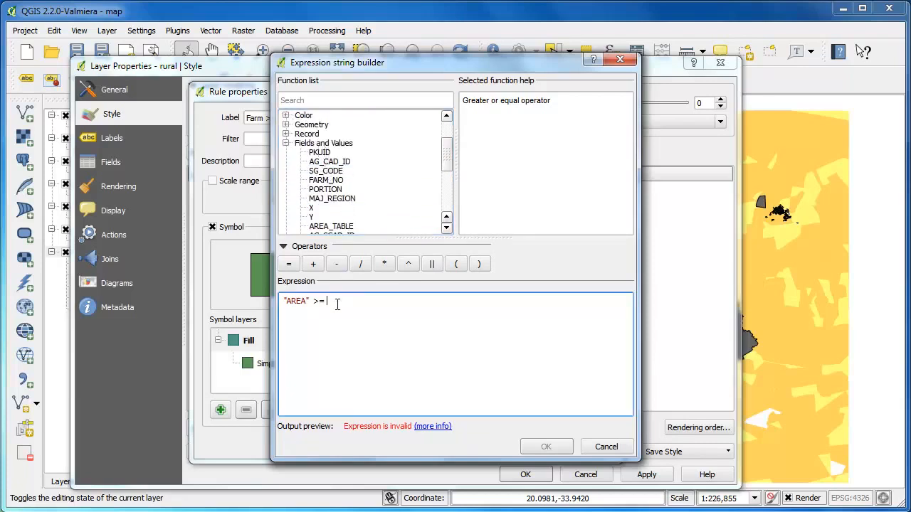
pyautogui.write('0.00085')
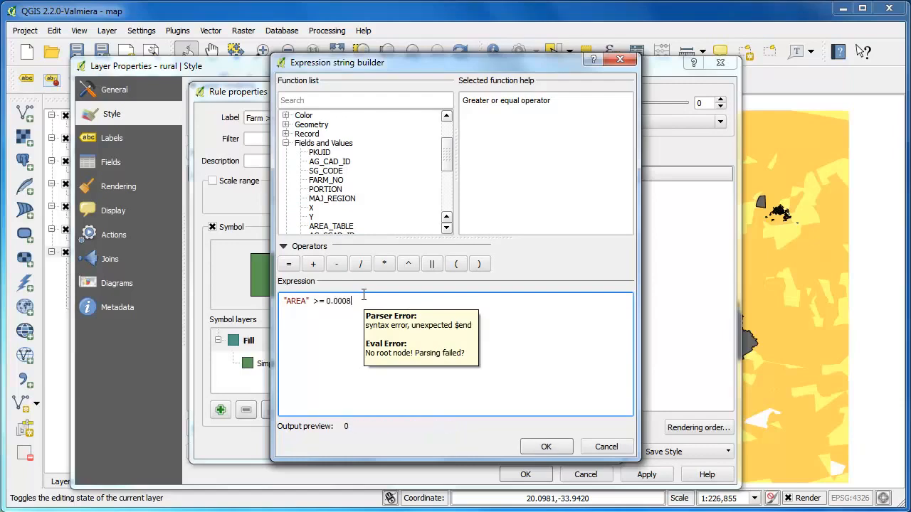
pyautogui.click(547, 447)
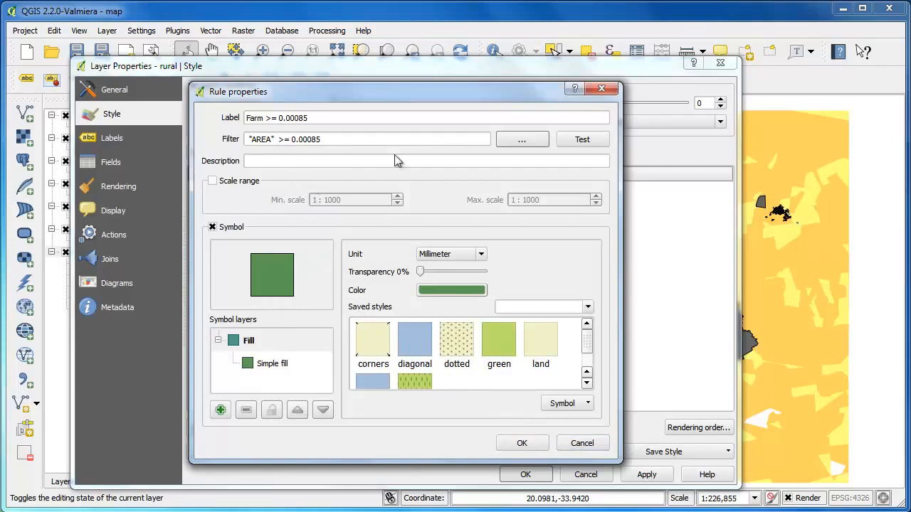
# Test the Farm >= 0.00085 rule's filter, then accept the rule with its green symbol and the rural layer's style
pyautogui.click(583, 141)
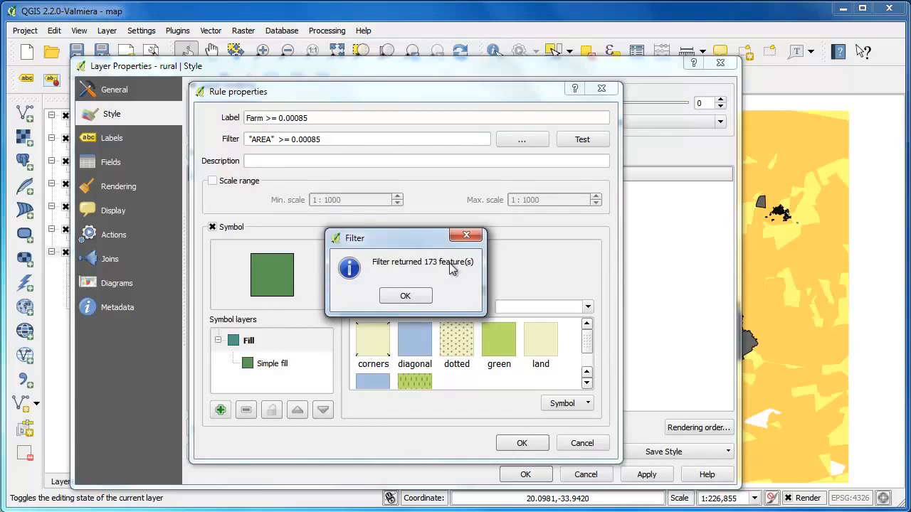
pyautogui.click(403, 297)
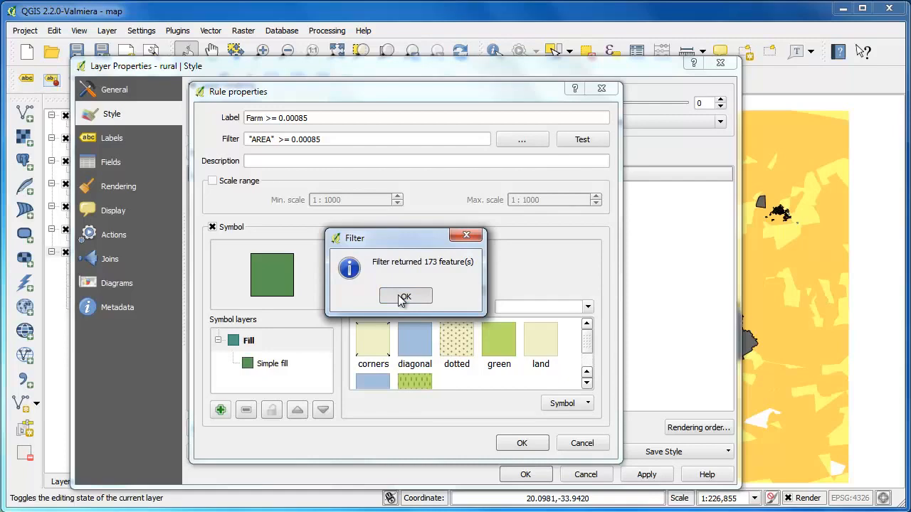
pyautogui.click(522, 443)
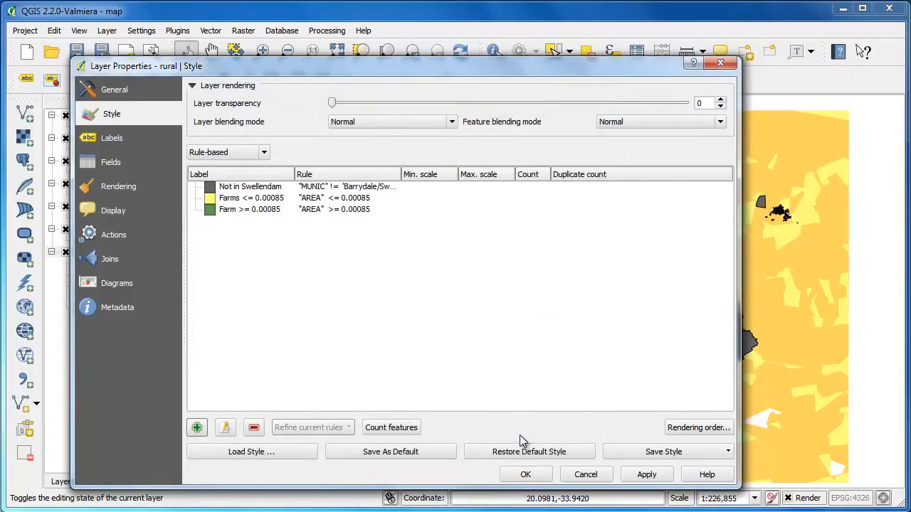
pyautogui.click(528, 474)
pyautogui.scroll(-1, 464, 325)
pyautogui.scroll(1, 464, 325)
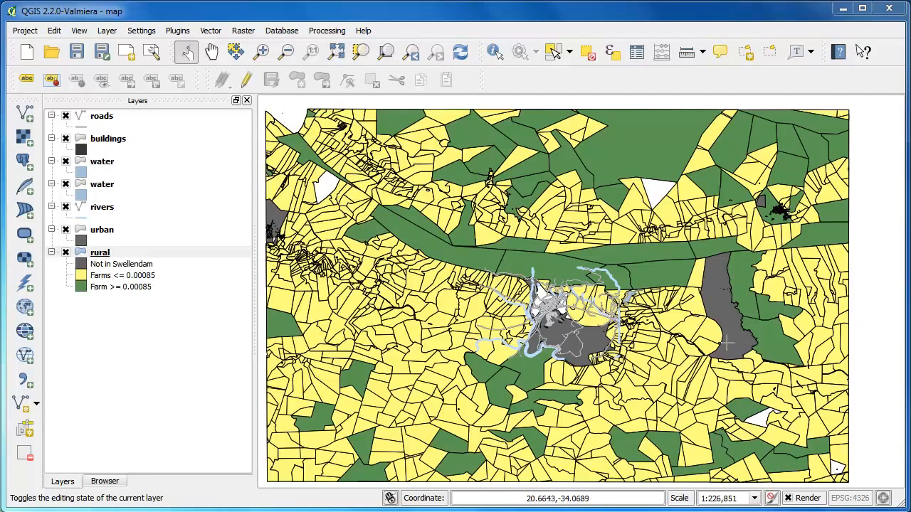
# Open the rural layer's rendering order and set the Not in Swellendam rule's rendering pass to 2
pyautogui.rightClick(98, 256)
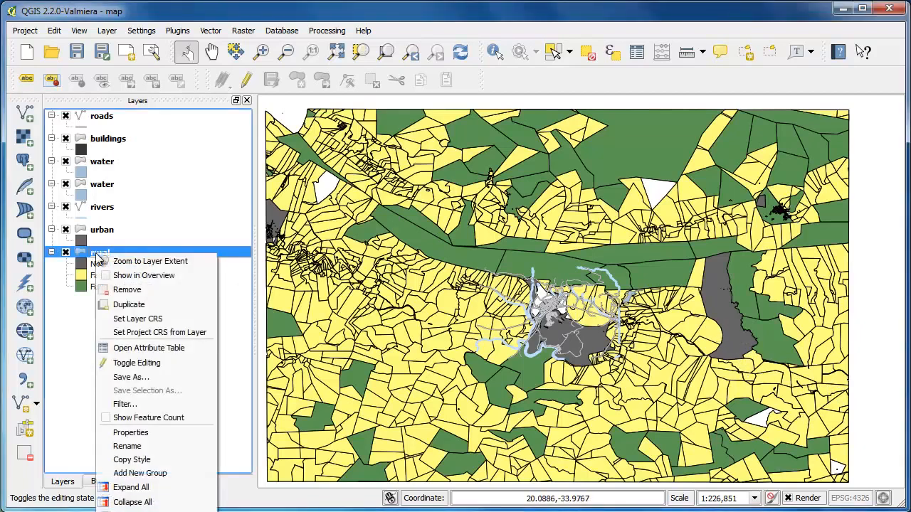
pyautogui.click(132, 433)
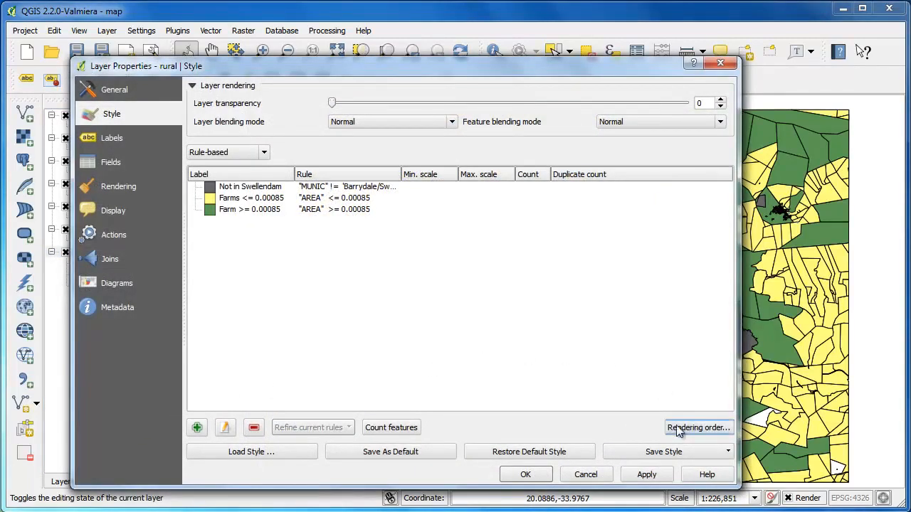
pyautogui.click(679, 430)
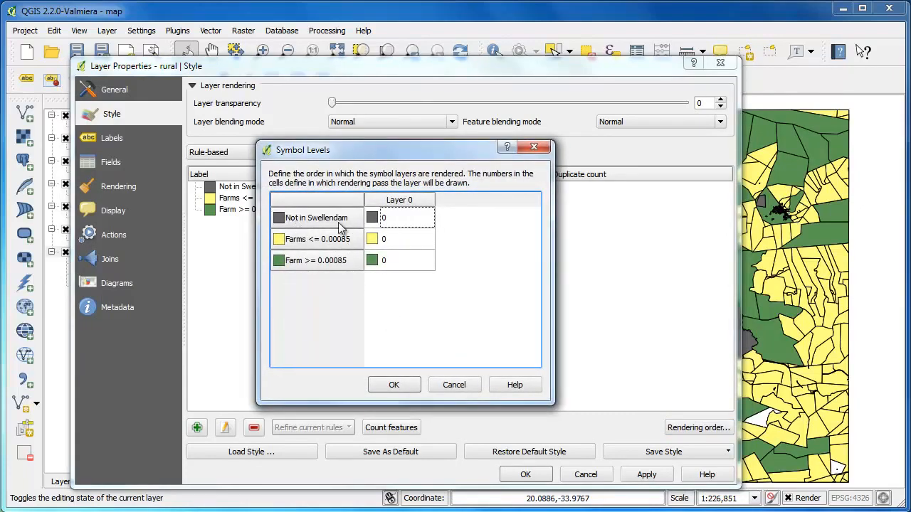
pyautogui.doubleClick(396, 221)
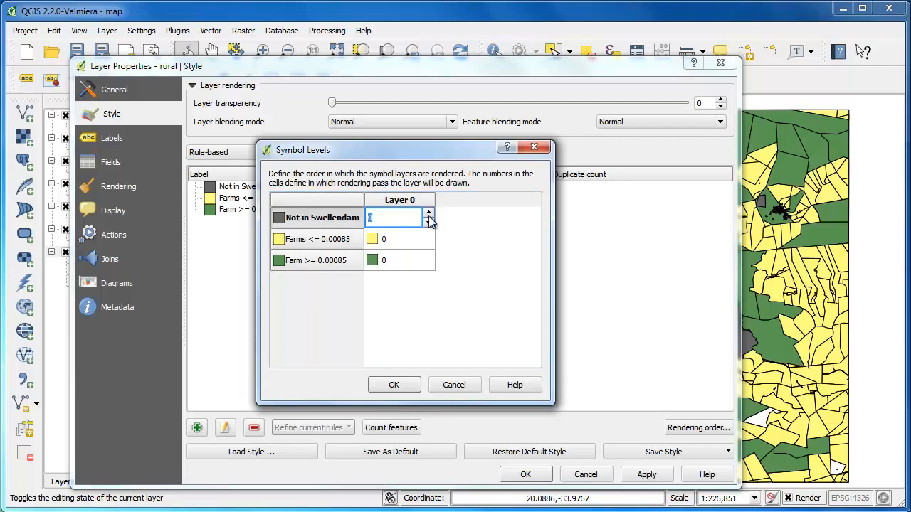
pyautogui.click(429, 223)
# Set the Farms <= 0.00085 rule's rendering pass to 1 in the symbol levels
pyautogui.click(407, 240)
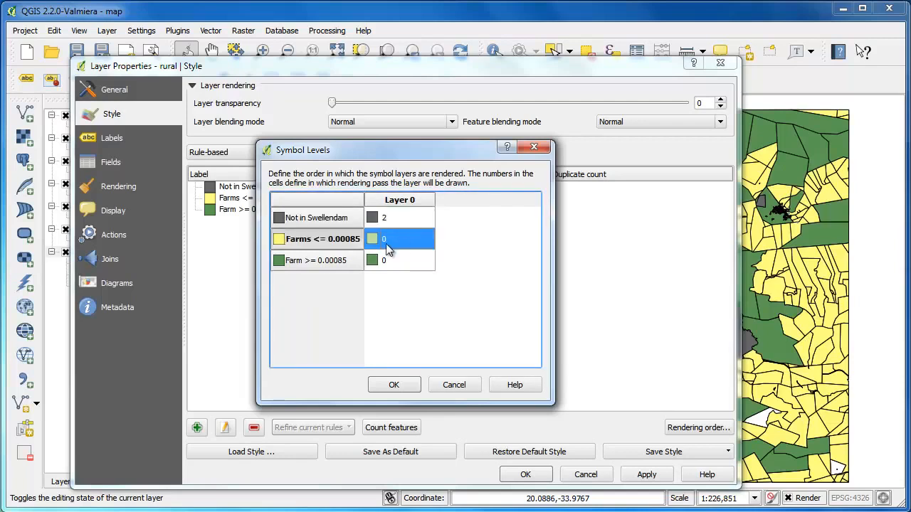
pyautogui.doubleClick(386, 242)
pyautogui.click(428, 233)
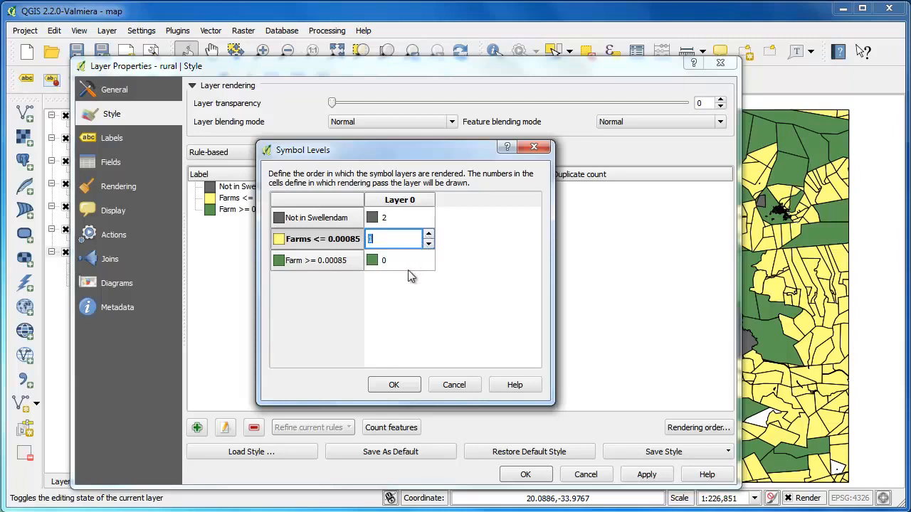
pyautogui.click(405, 290)
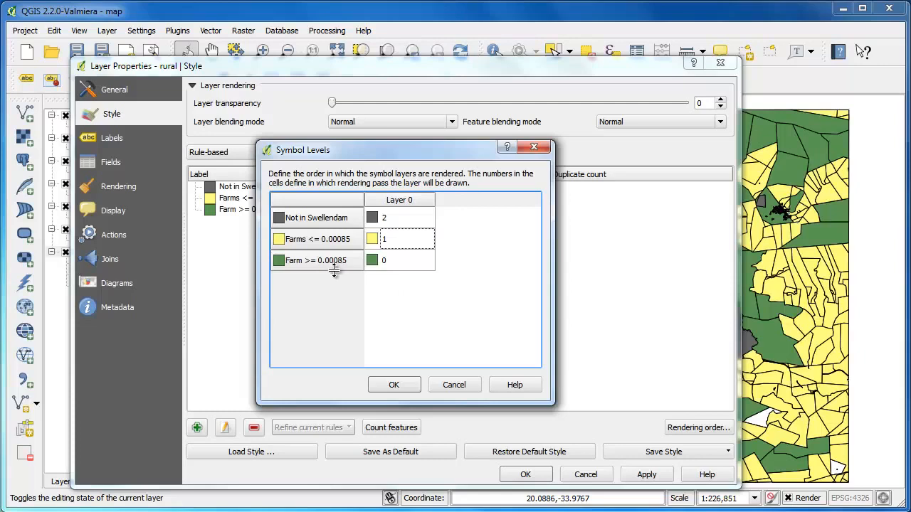
# Accept the symbol levels, apply the rule-based style to the rural layer and close its properties
pyautogui.click(403, 385)
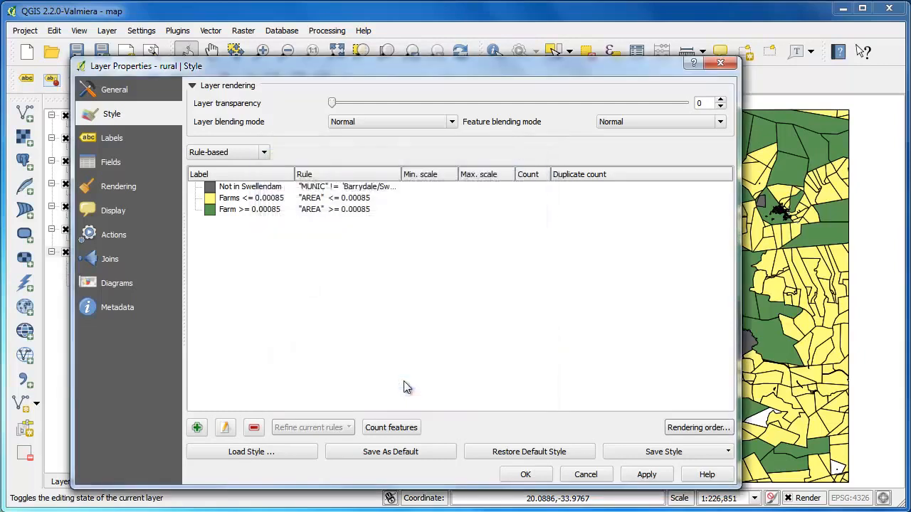
pyautogui.click(638, 476)
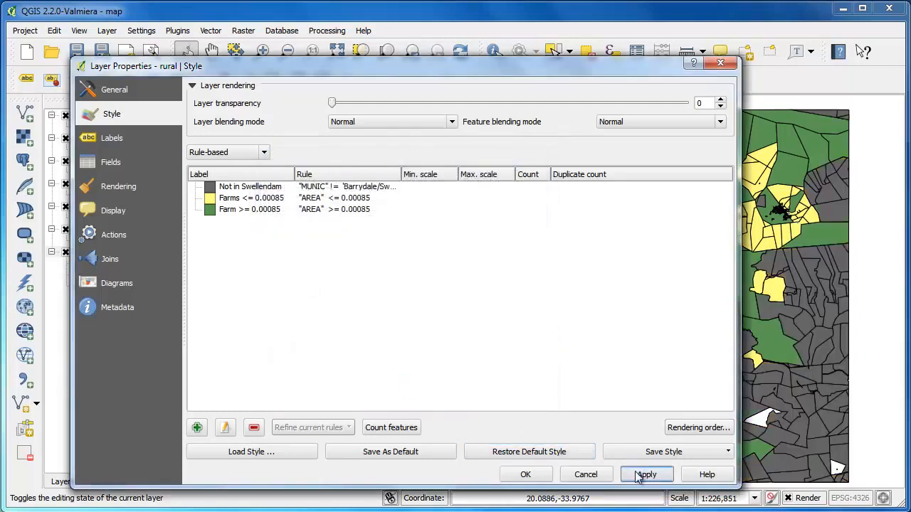
pyautogui.click(525, 474)
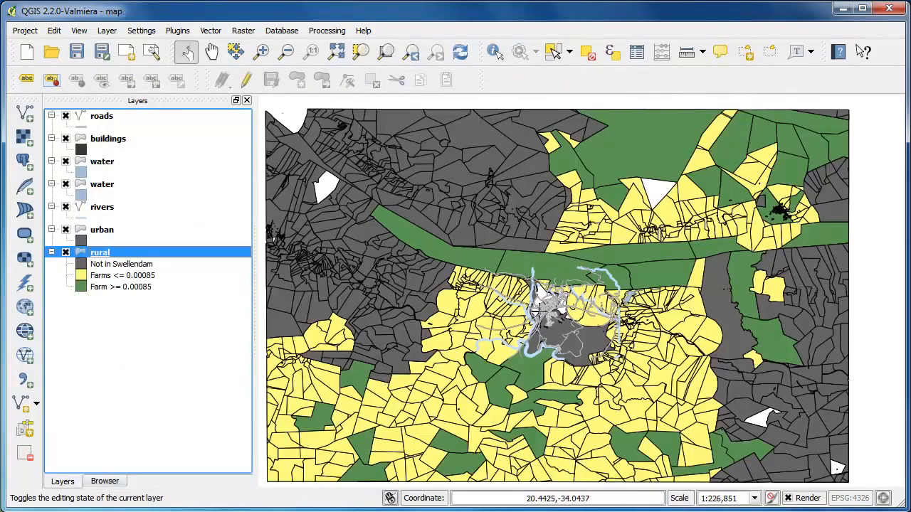
pyautogui.moveTo(558, 318); pyautogui.dragTo(560, 273)
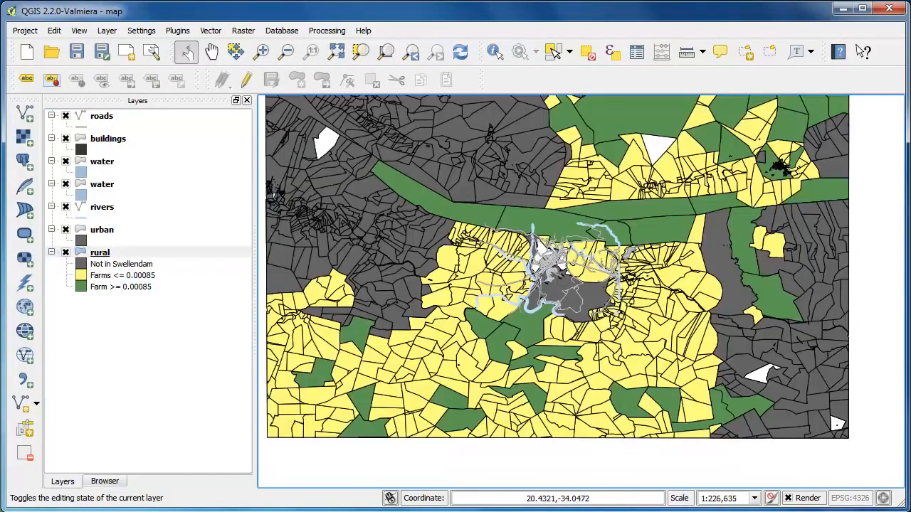
pyautogui.scroll(-1, 539, 282)
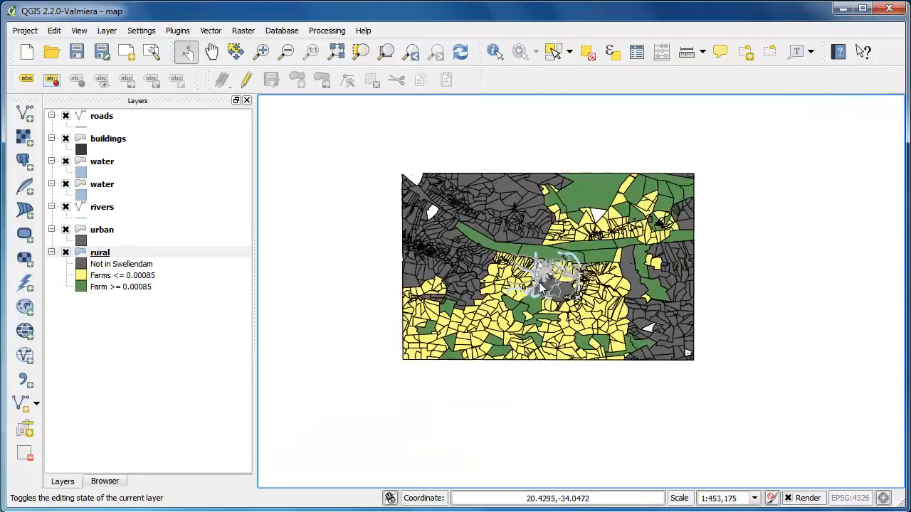
pyautogui.scroll(1, 539, 283)
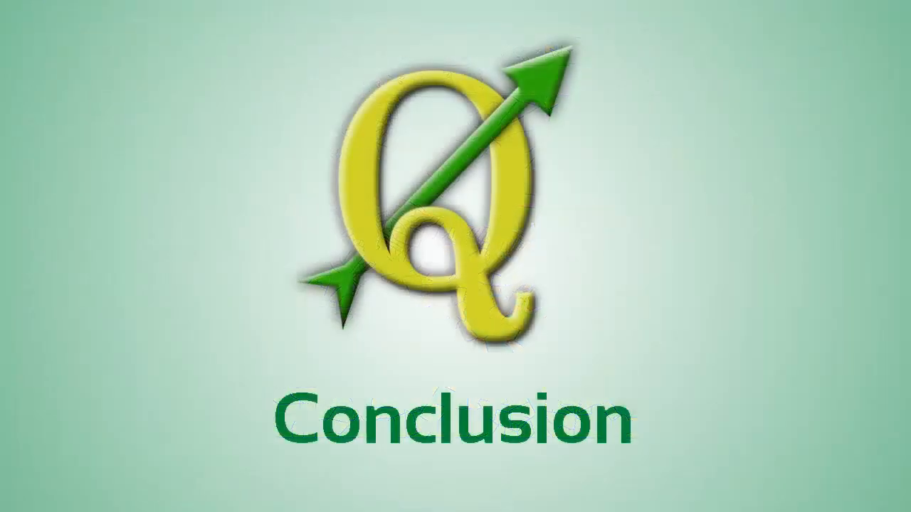